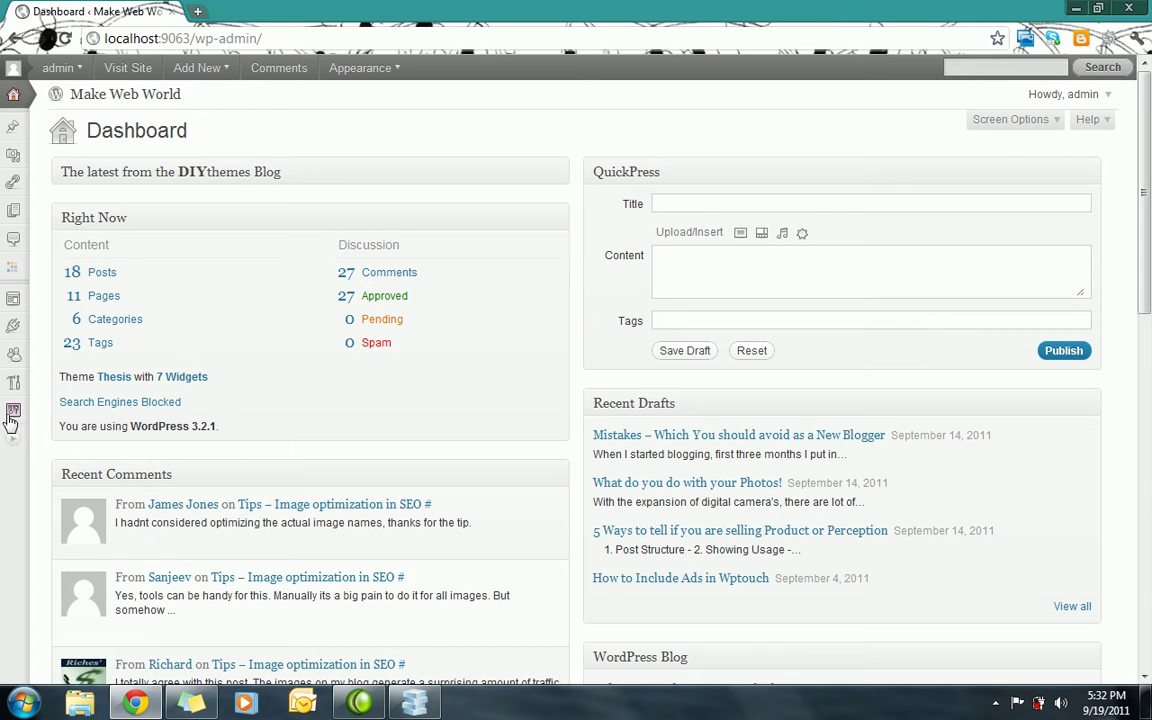
Save WordPress Writing Settings with Atom Publishing Protocol and XML-RPC on, then select the localhost:9063 address.
mouse_move(22, 418)
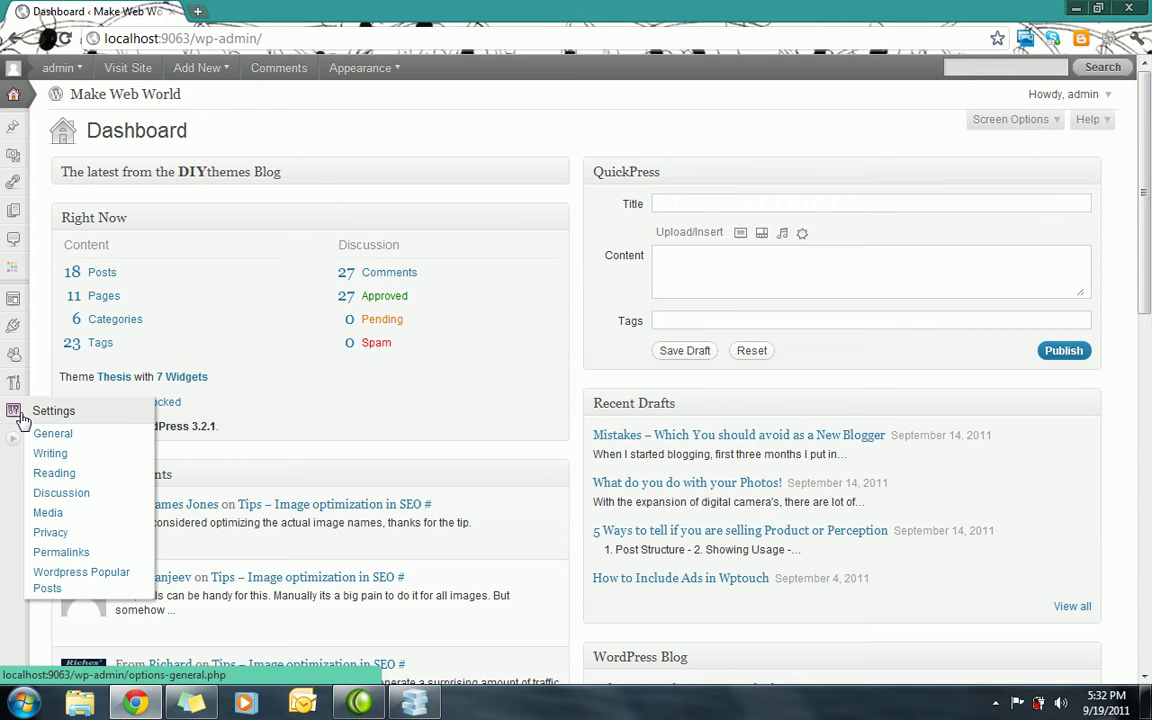
click(56, 457)
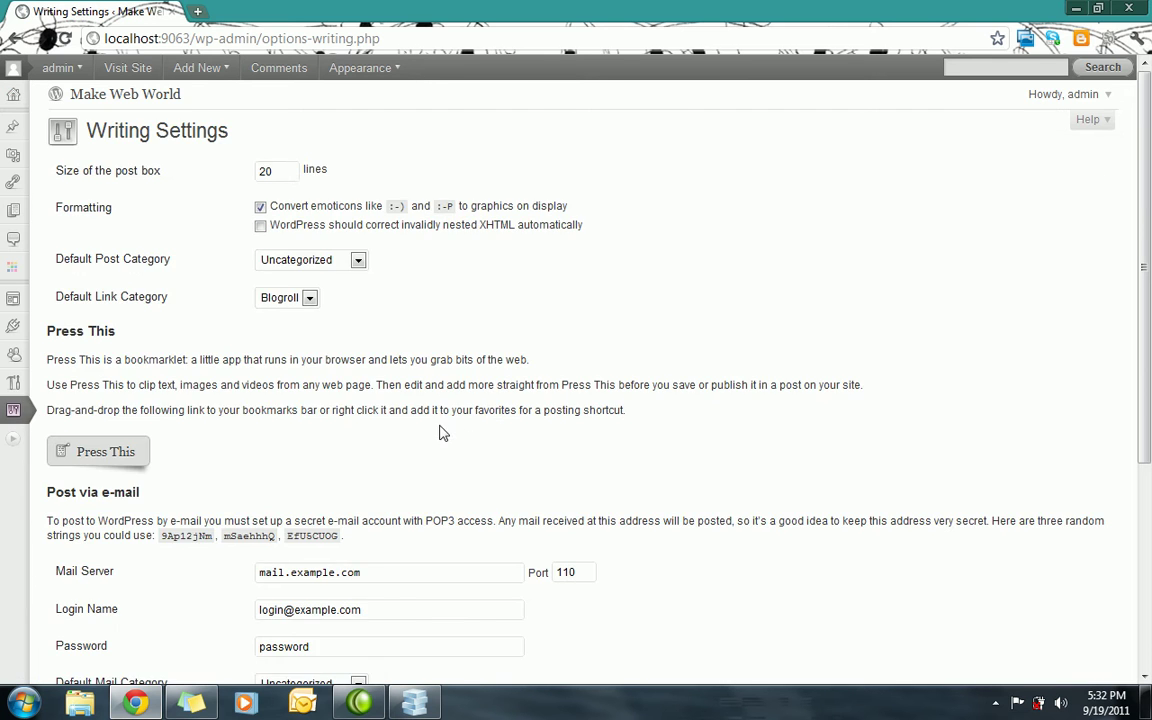
scroll(454, 425, down, 5)
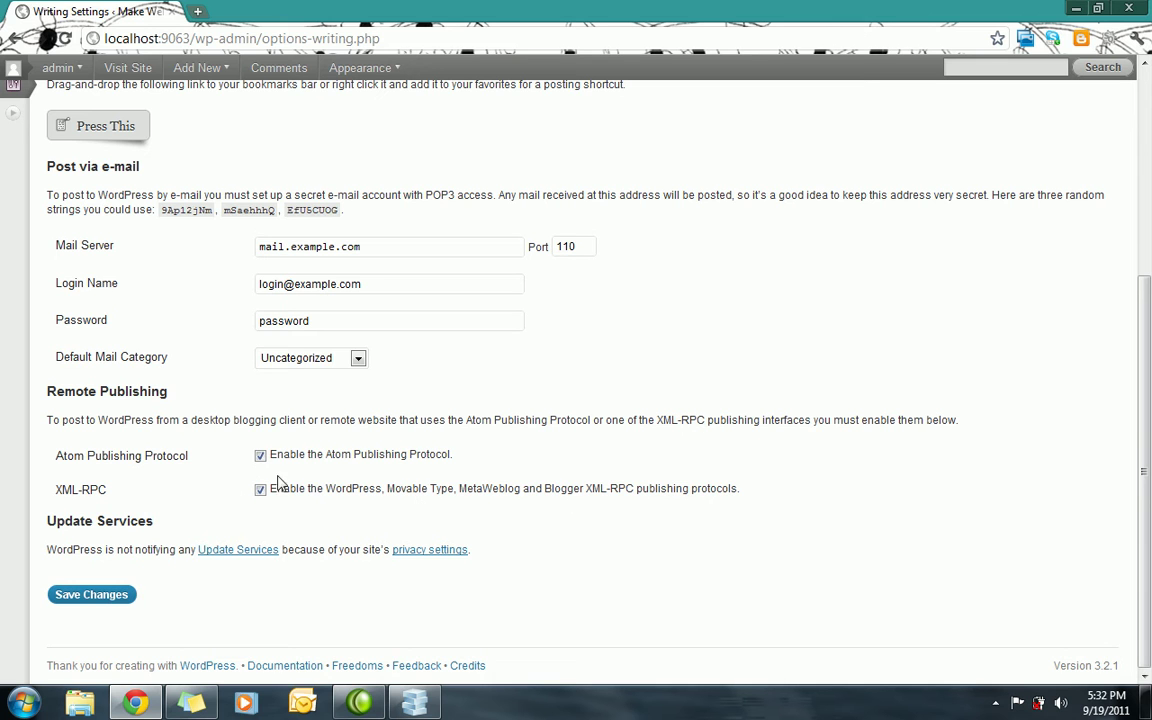
click(92, 595)
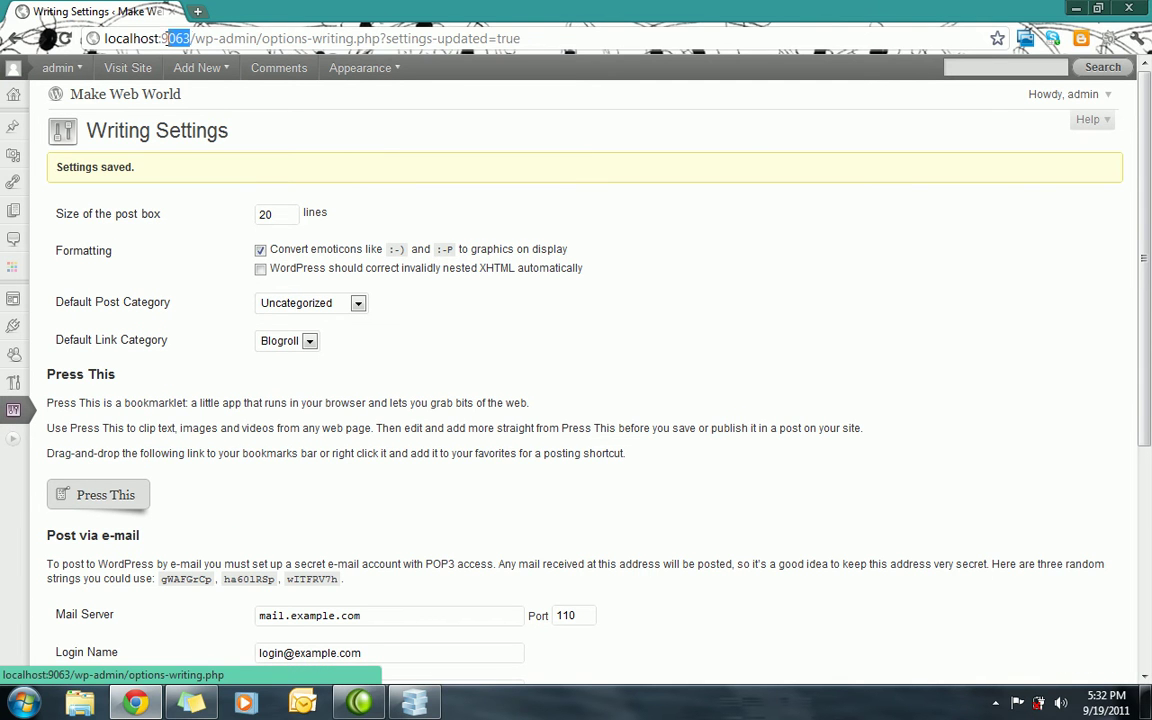
drag(162, 38, 104, 38)
key(ctrl+c)
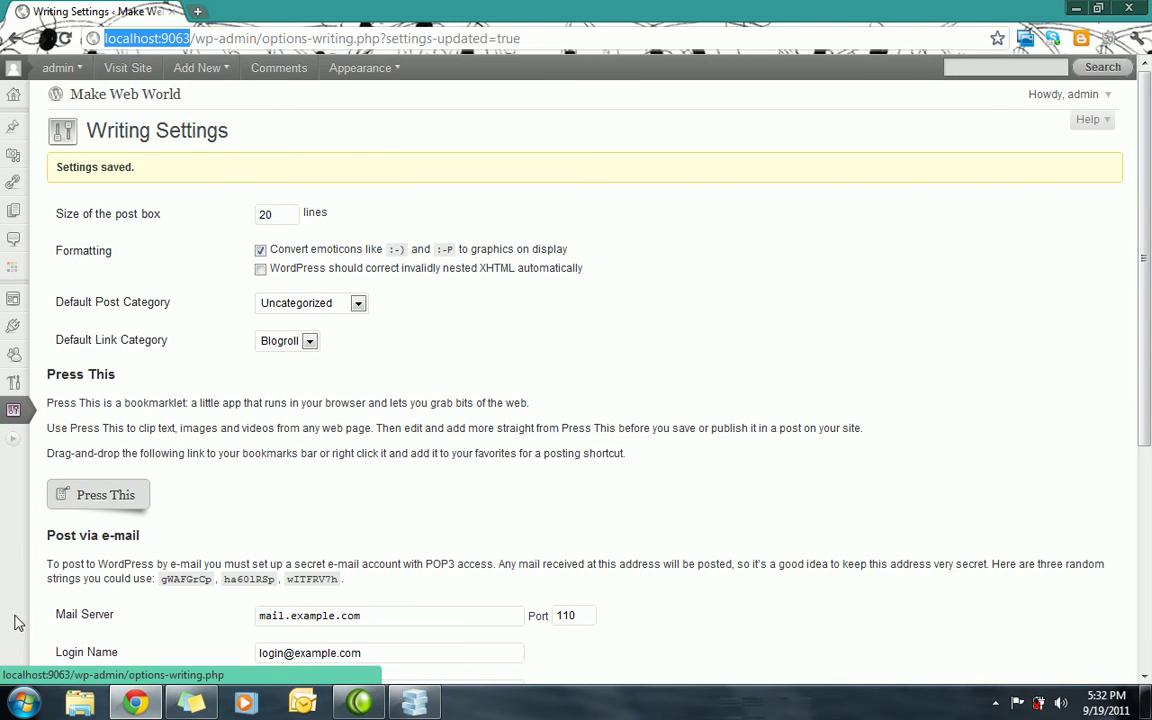
click(344, 376)
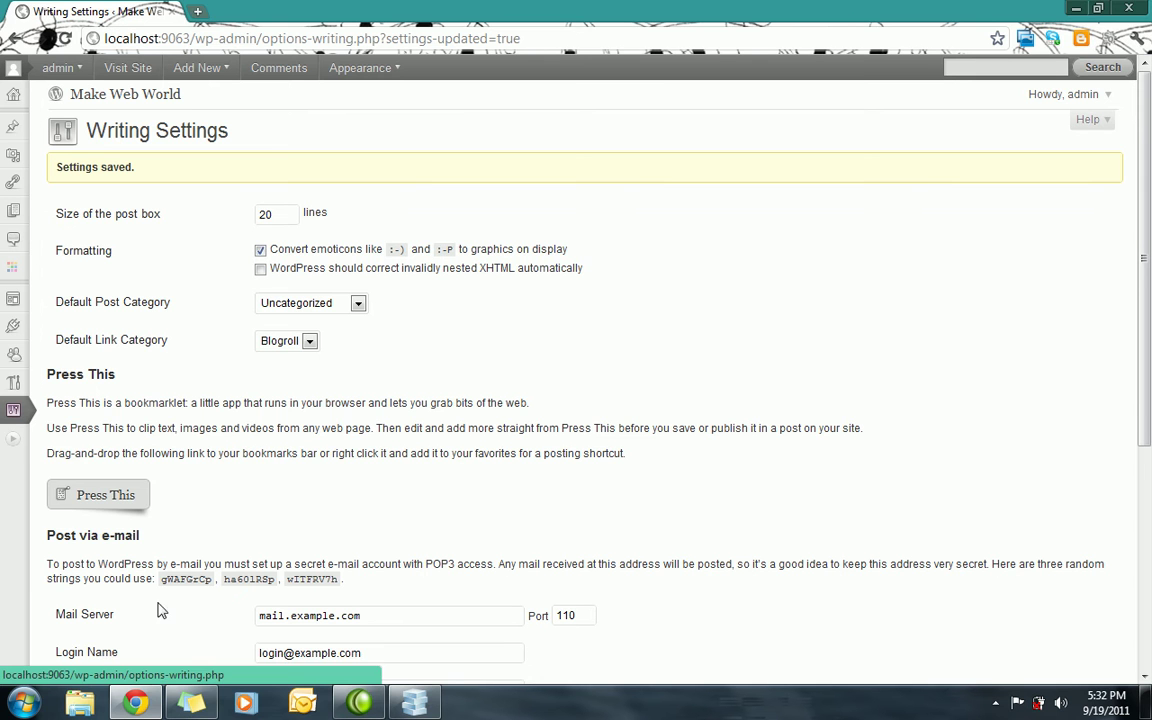
Launch Windows Live Writer and go to the Accounts page of its Options.
click(22, 703)
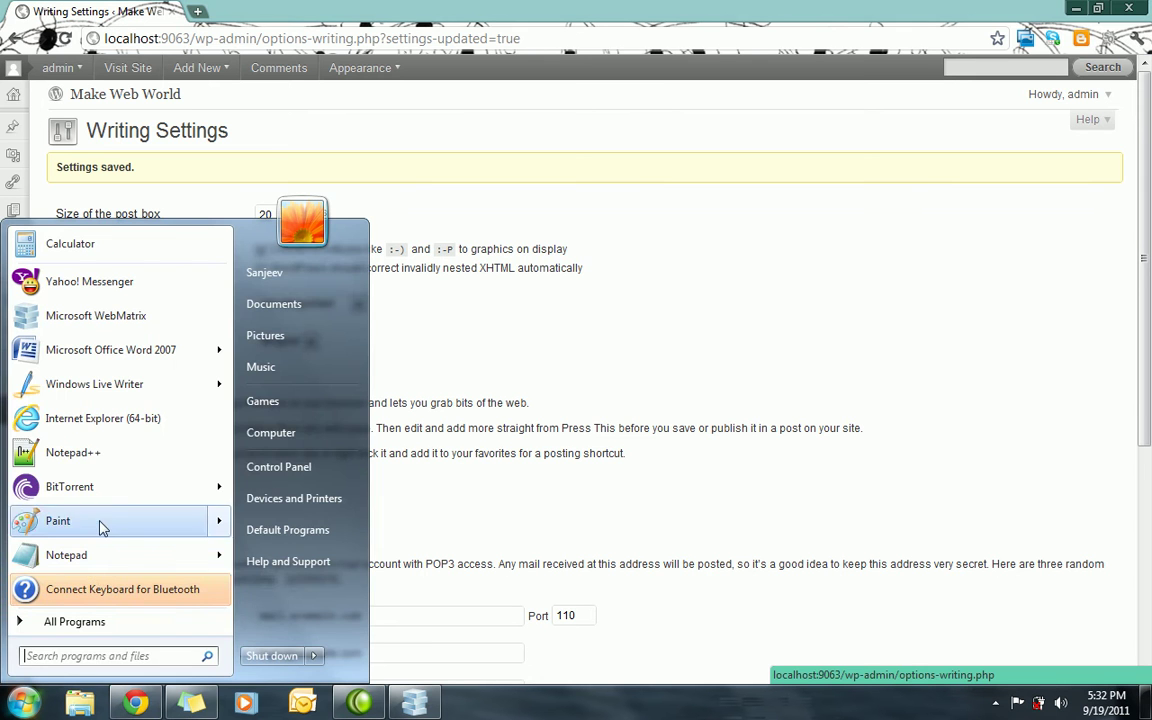
click(118, 386)
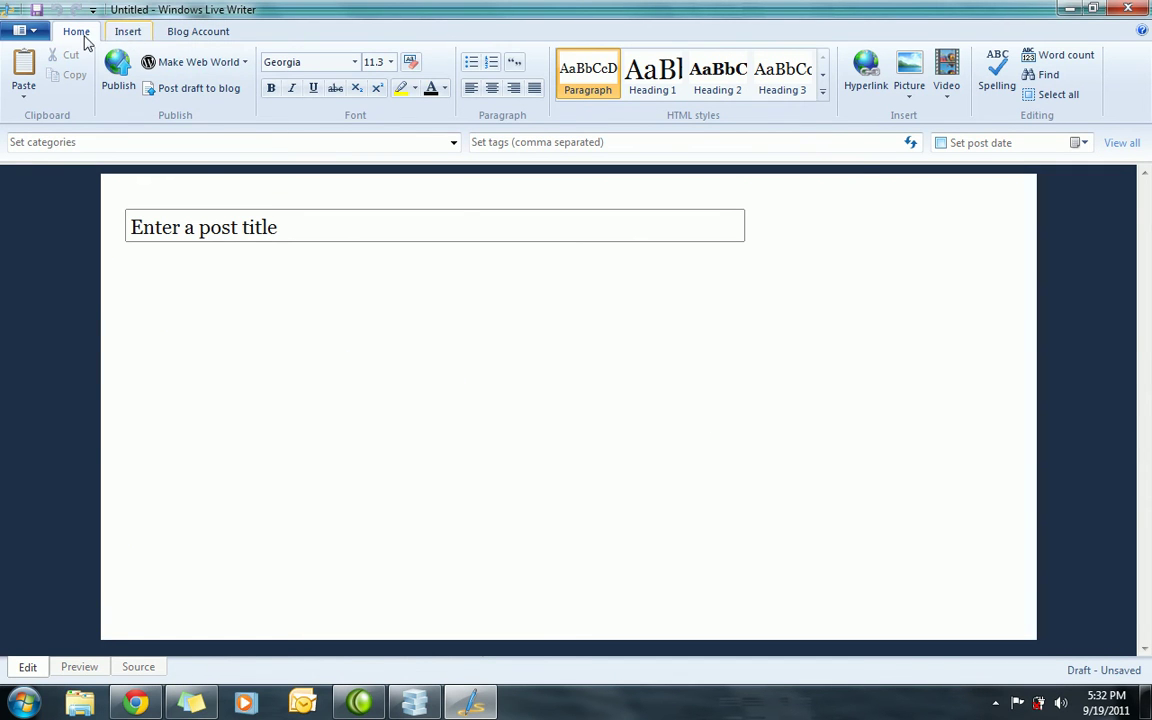
click(24, 30)
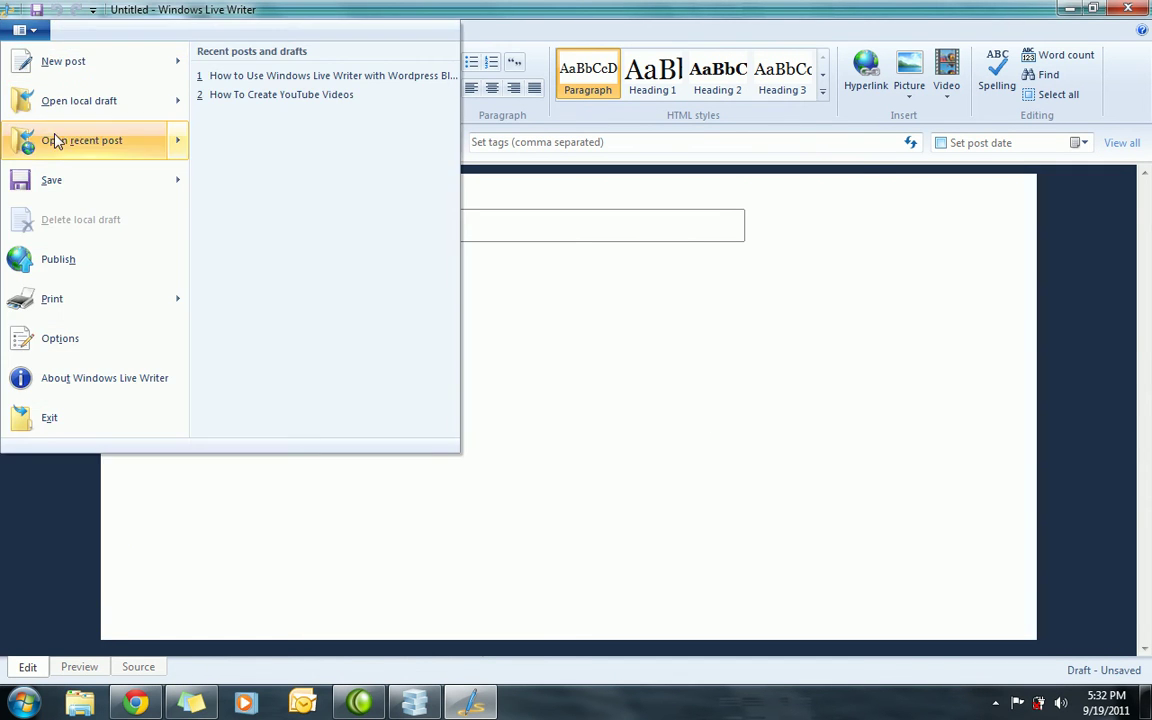
click(110, 342)
click(428, 176)
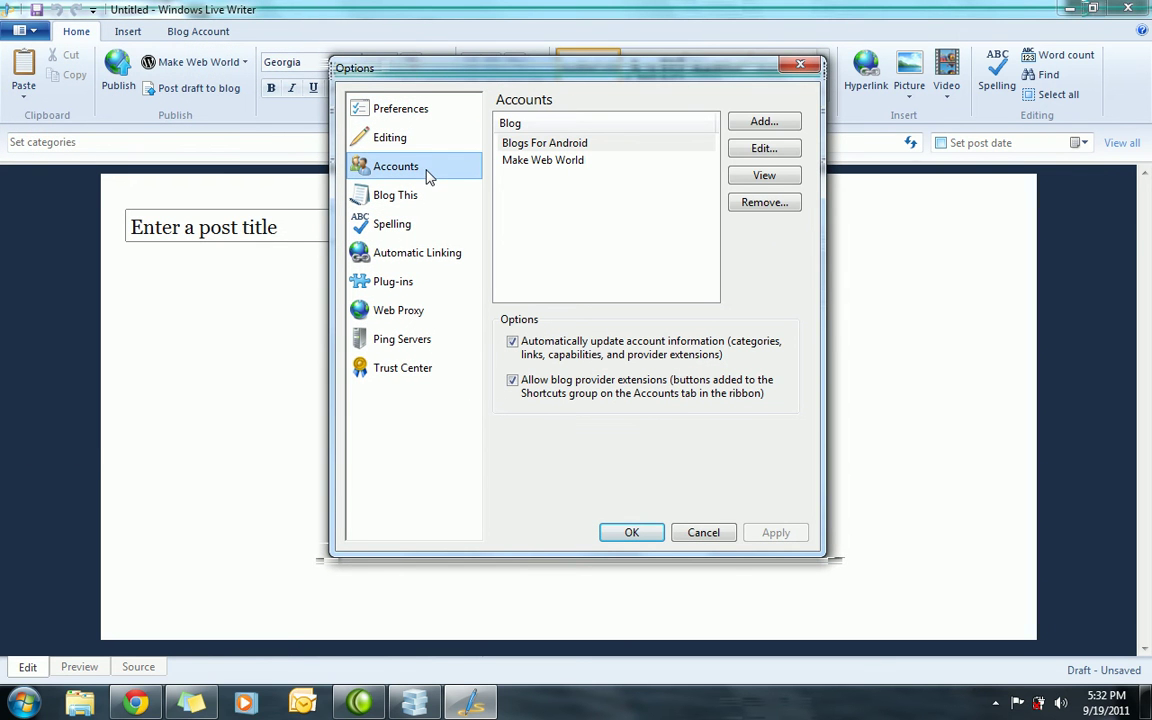
click(761, 124)
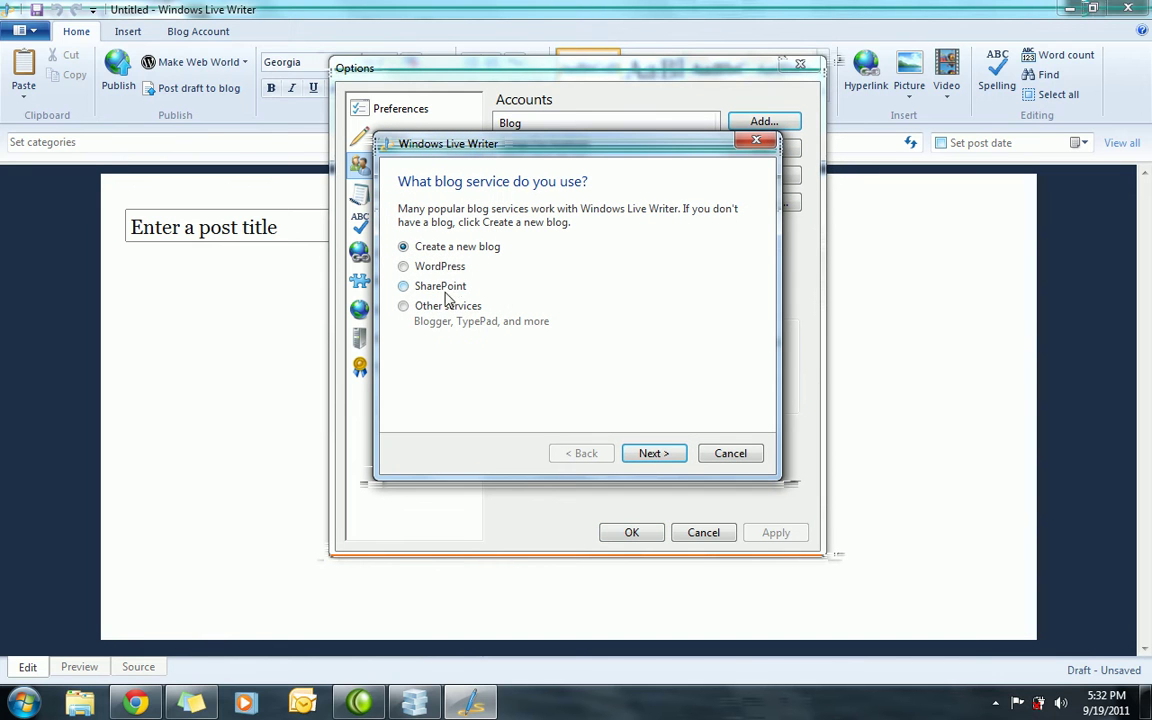
click(643, 451)
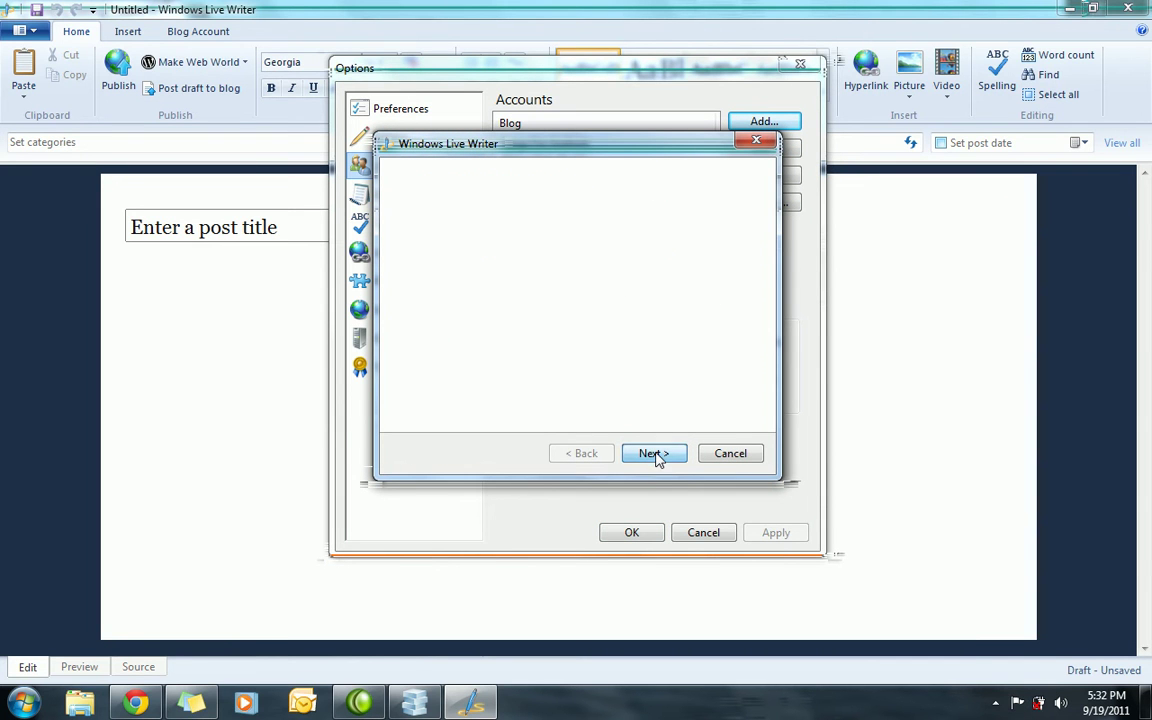
key(ctrl+v)
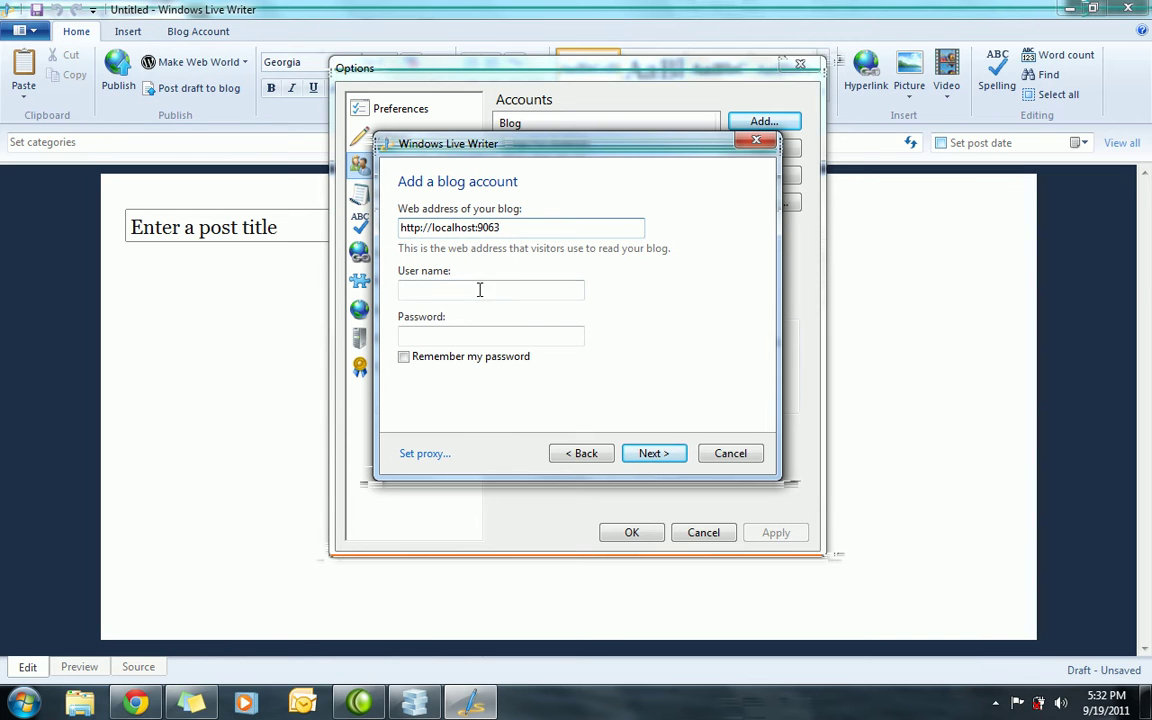
click(479, 290)
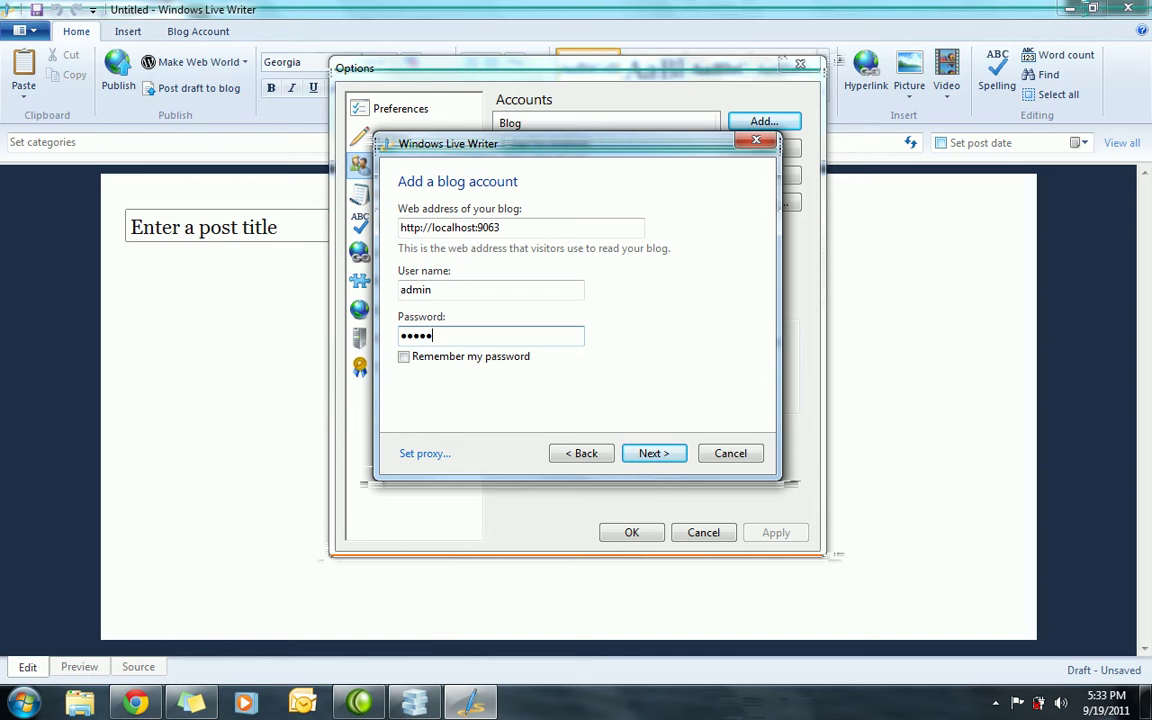
click(404, 358)
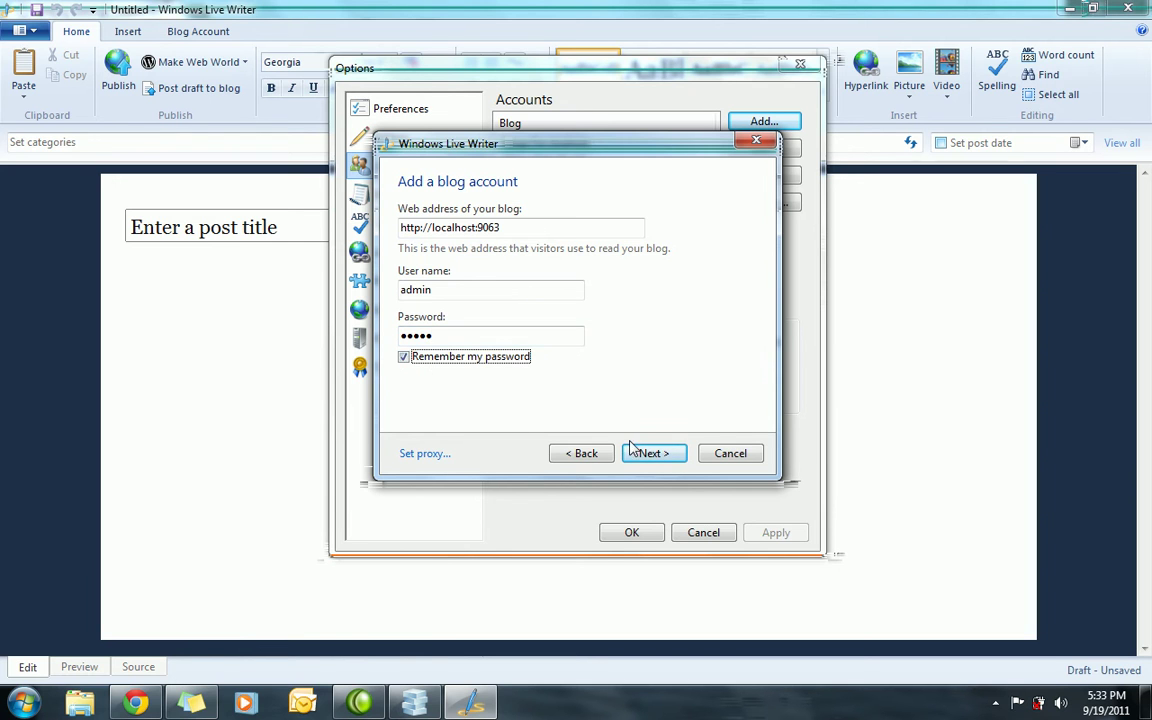
click(655, 454)
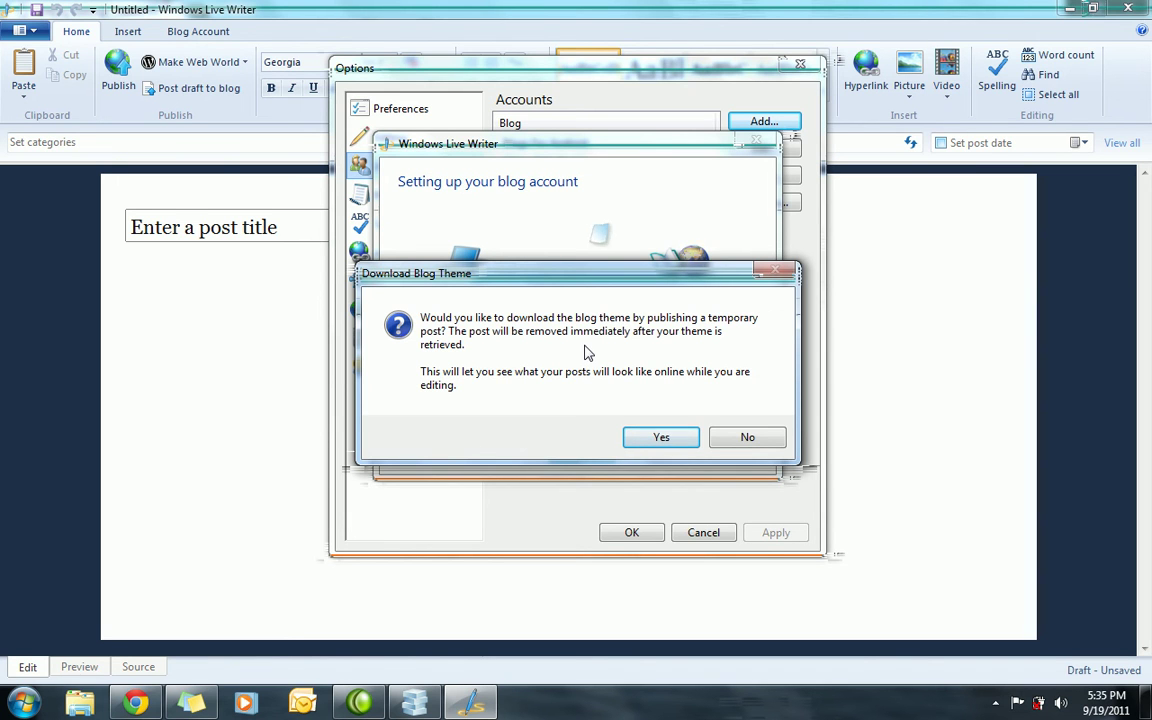
Accept the blog theme download so the wizard finishes with nickname Make Web World.
click(659, 437)
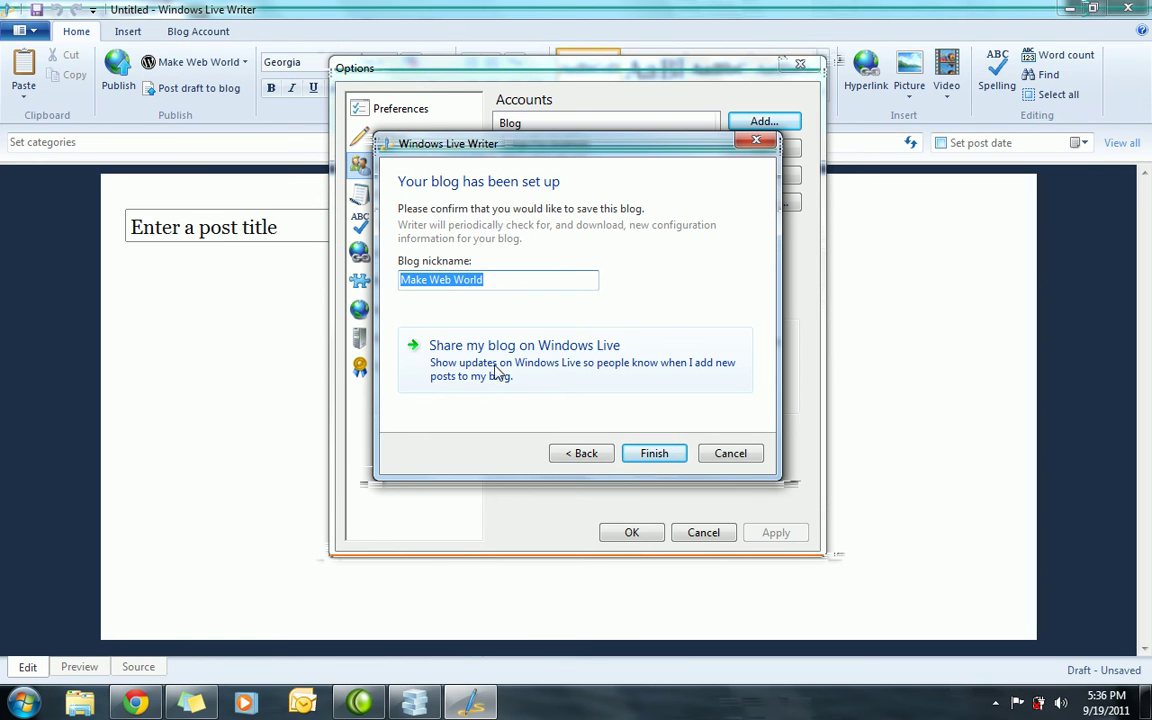
Rename the blog nickname to Test Site, finish the wizard and close Options.
text(Test Site)
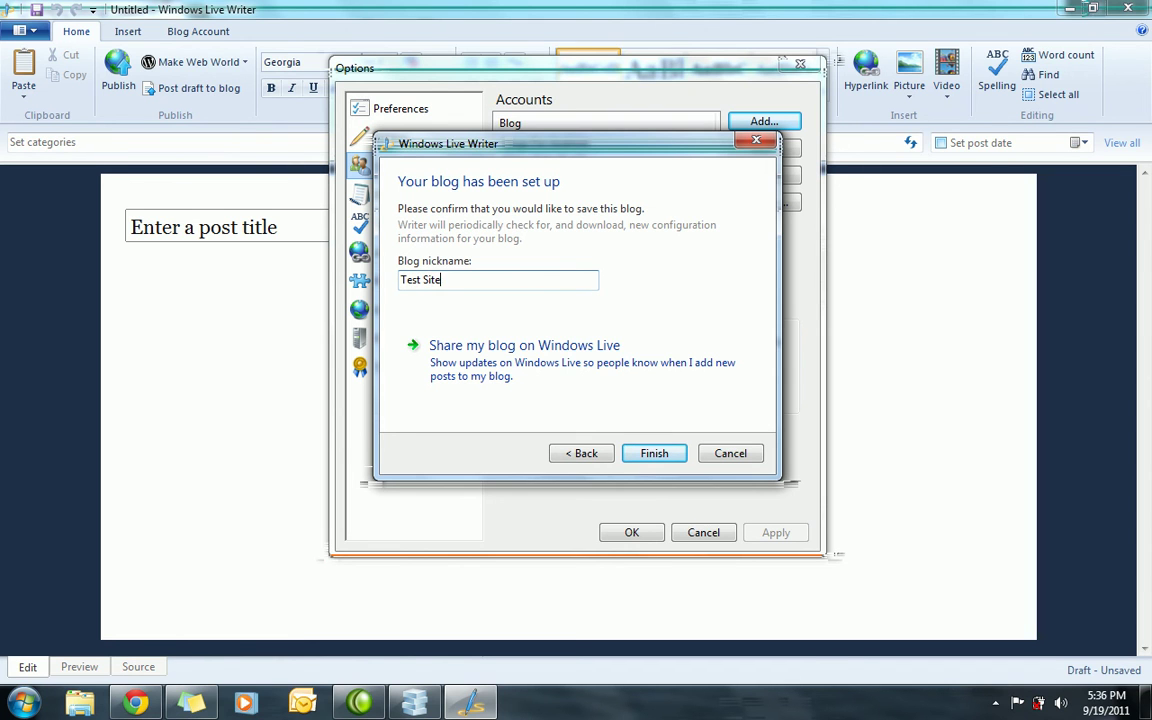
click(654, 453)
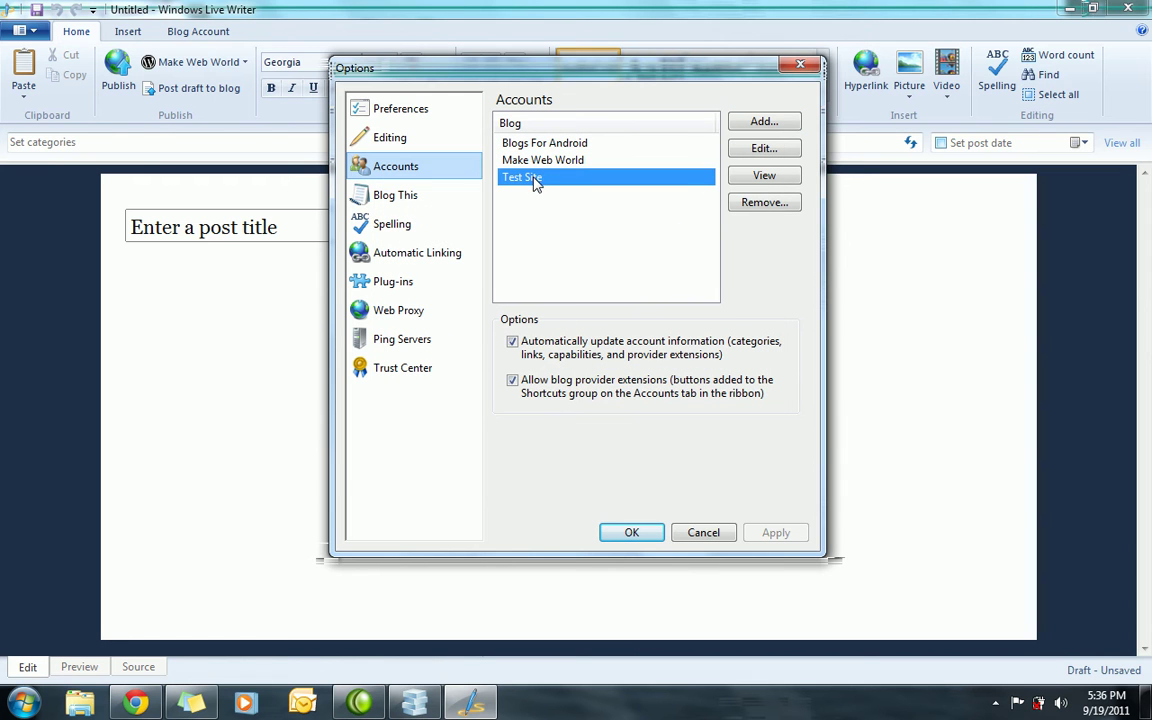
click(628, 532)
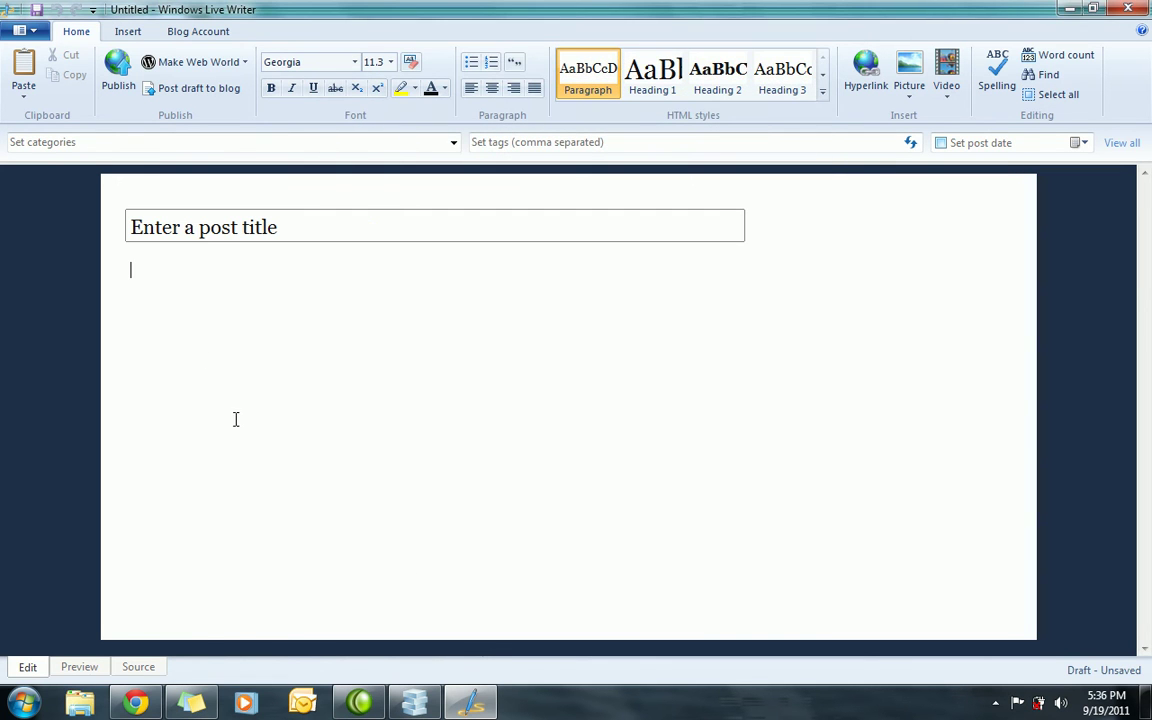
click(238, 63)
Relaunch Windows Live Writer and choose Test Site as the blog for the new post.
click(238, 63)
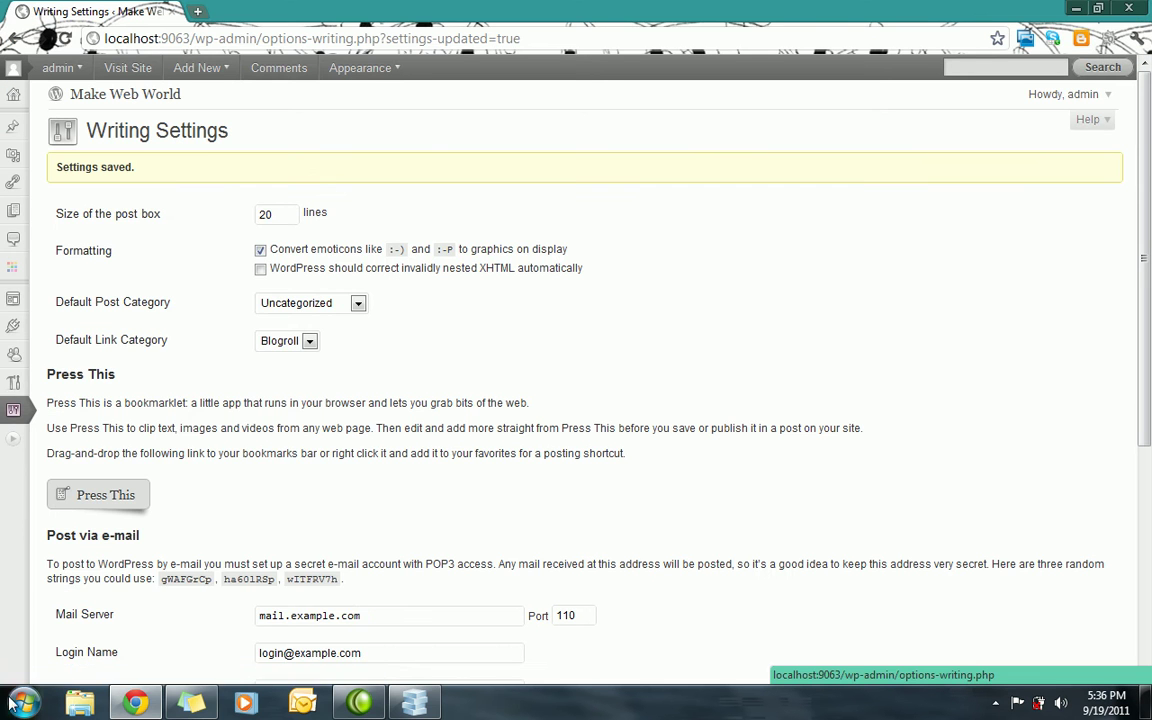
click(22, 703)
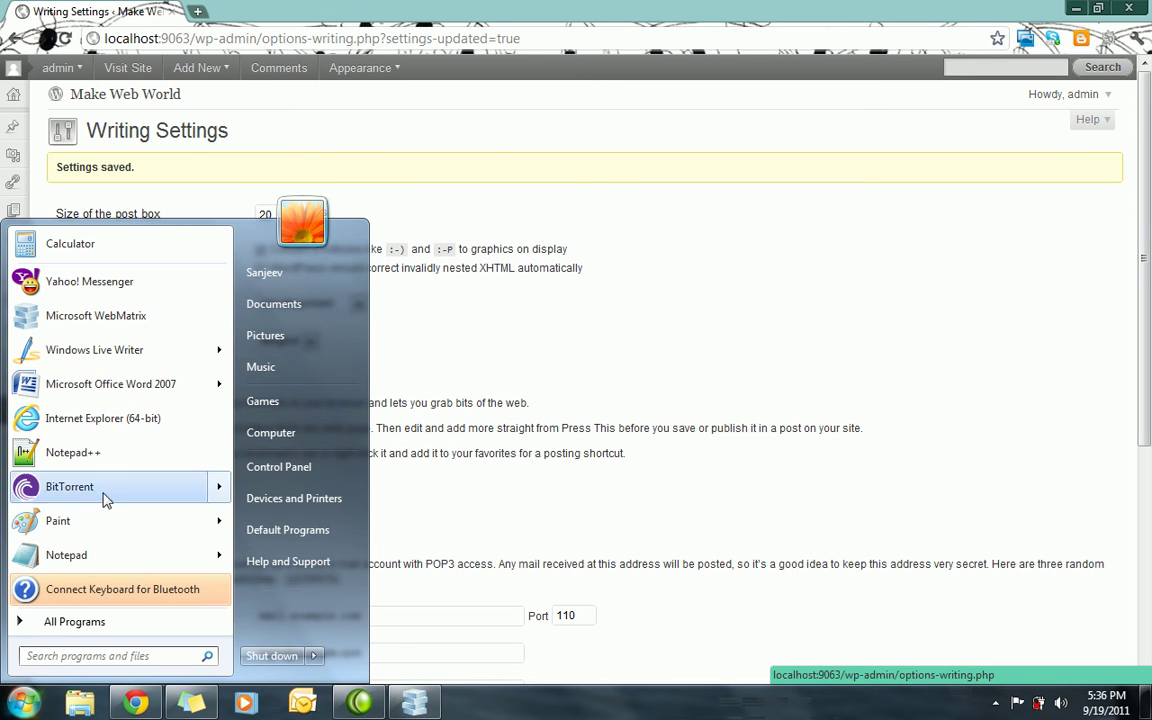
click(100, 345)
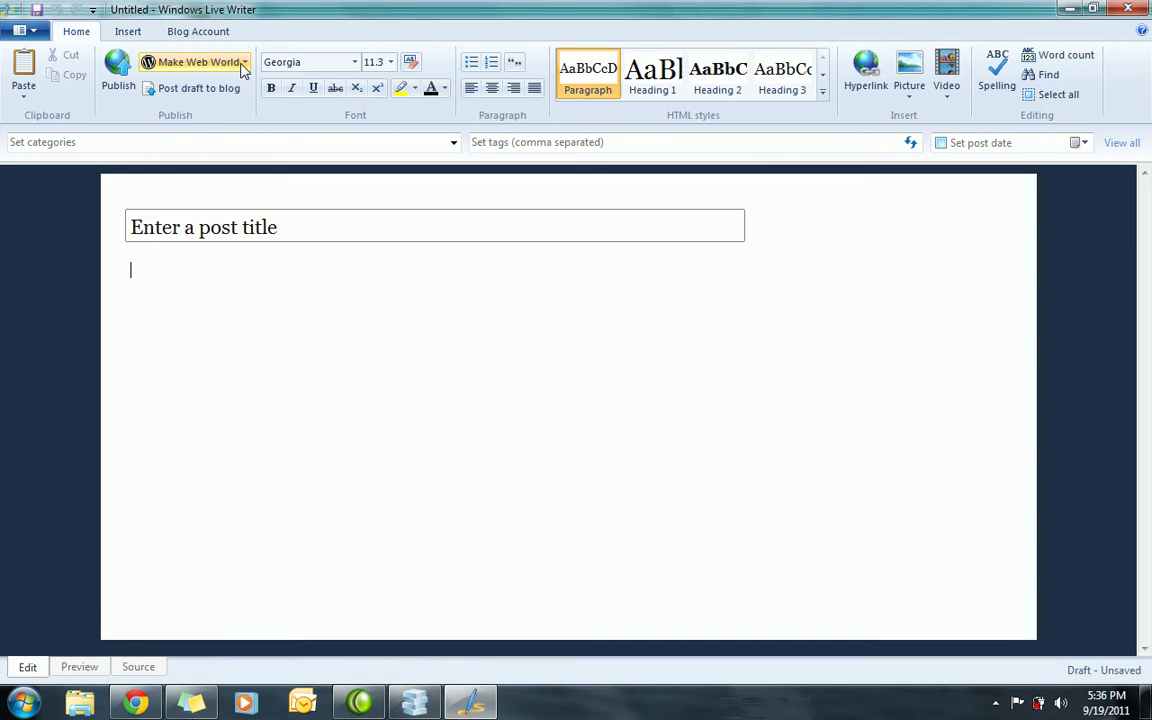
click(244, 64)
click(190, 128)
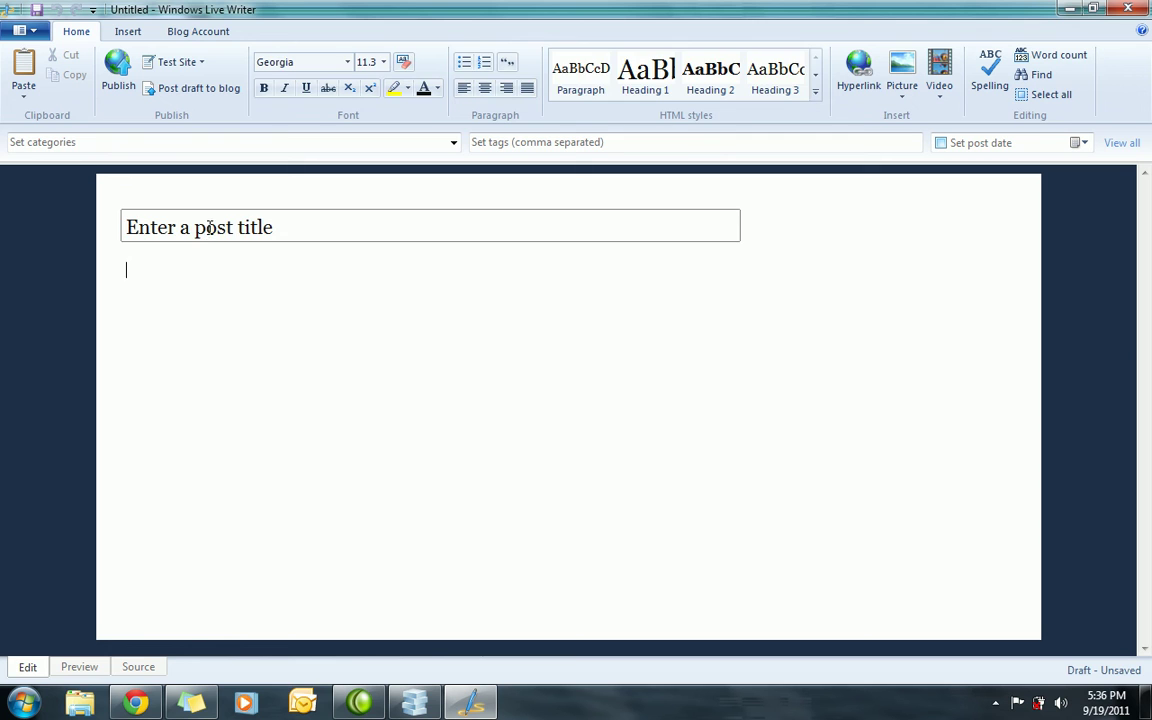
Title the post 'How to add Windows Live writer Part 2'.
click(516, 223)
text(Ho)
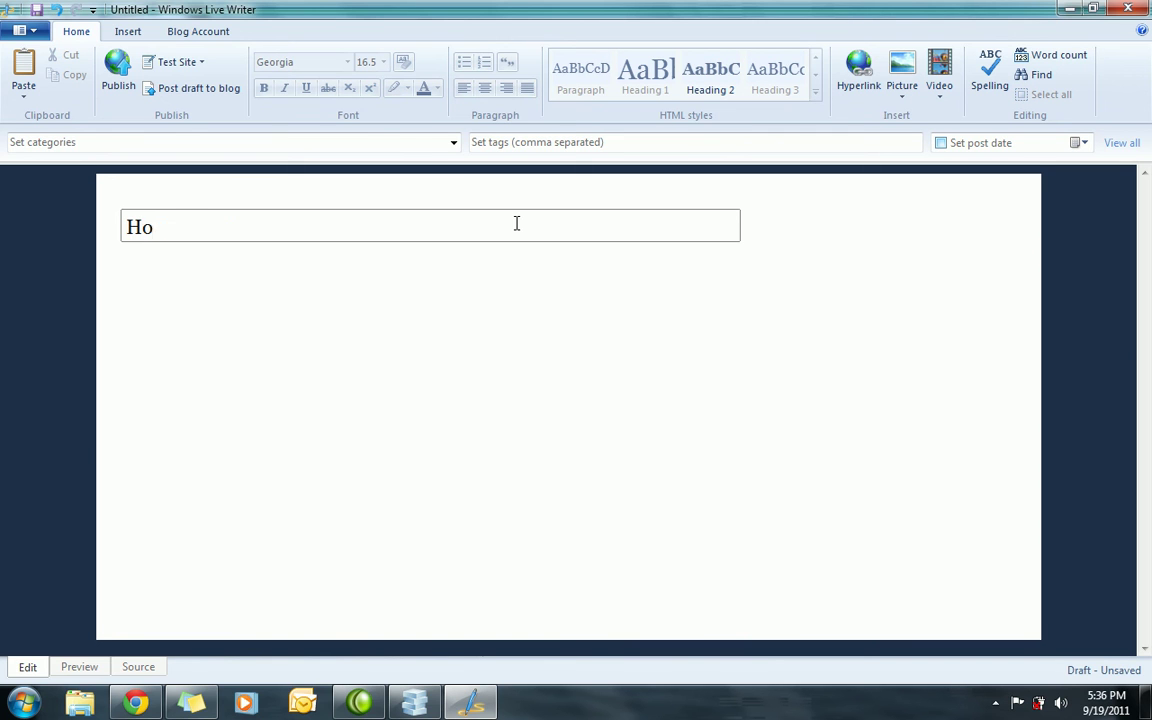
text(w to add Windows Live writer)
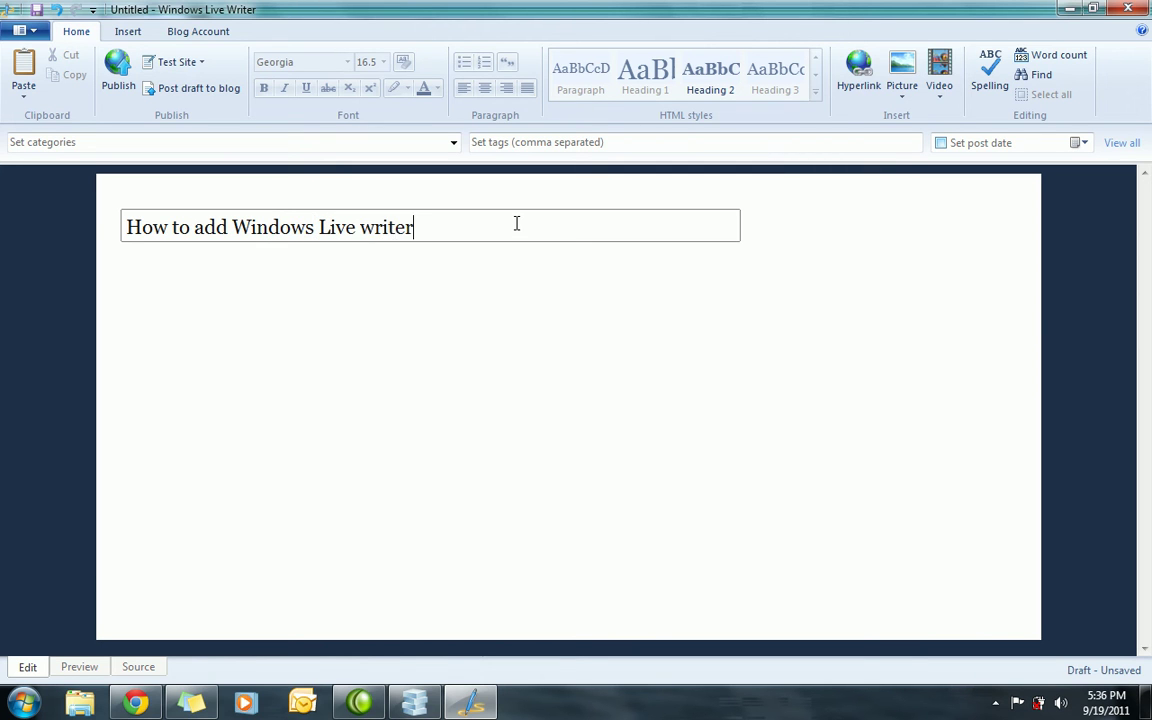
text(Part 2)
Check WordPress's All Posts list of 22 posts, then return to Live Writer.
click(135, 700)
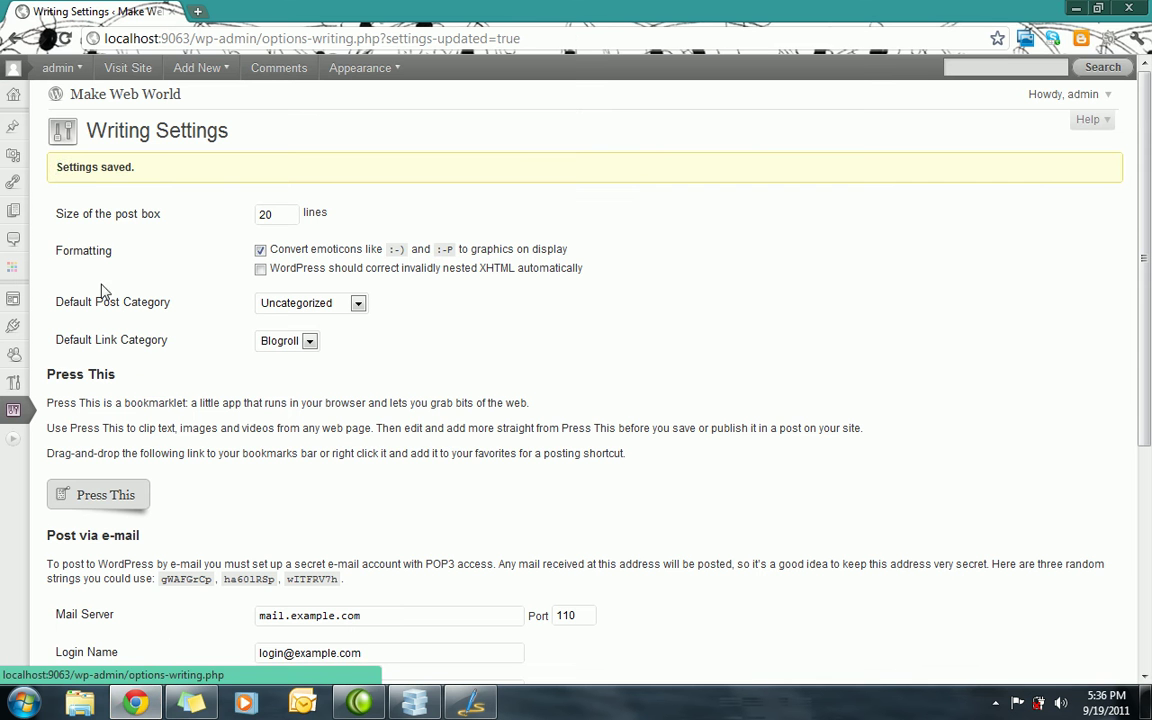
mouse_move(13, 127)
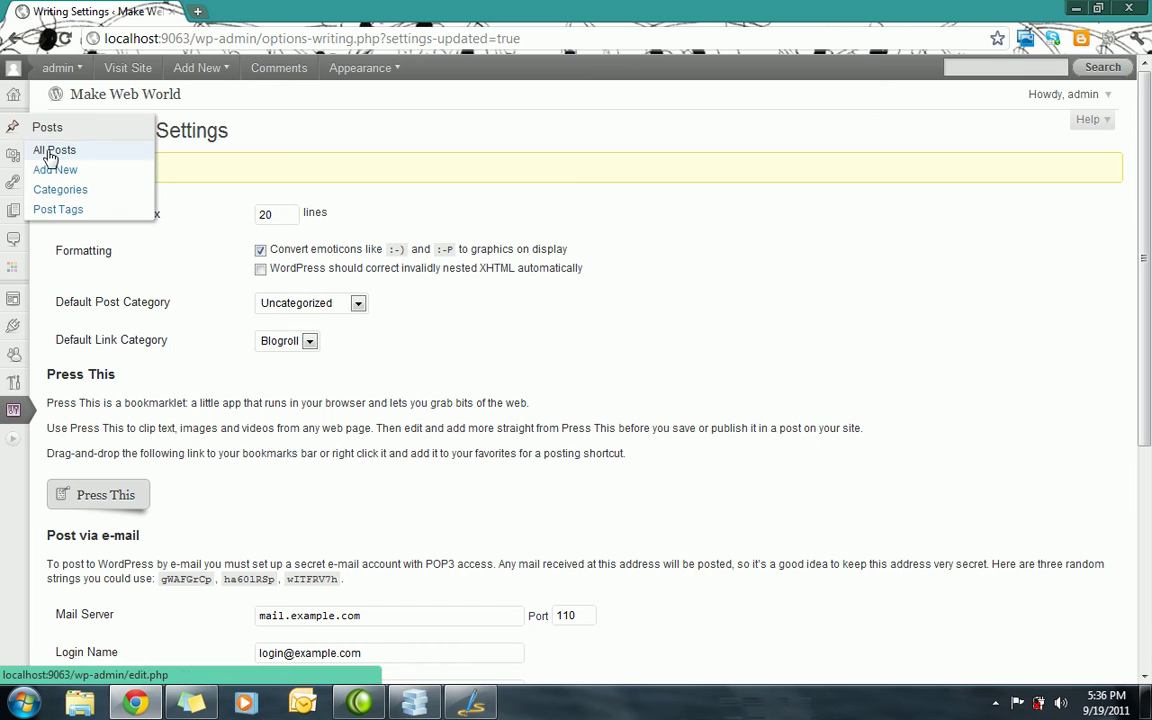
click(88, 158)
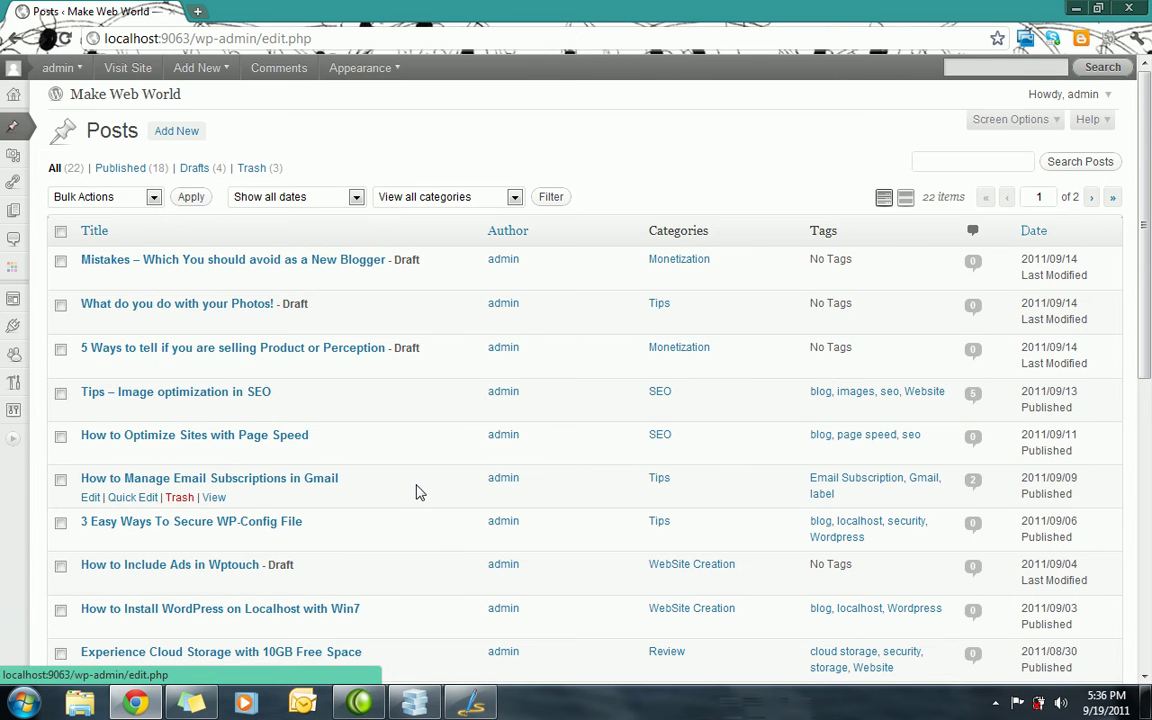
key(alt+Tab)
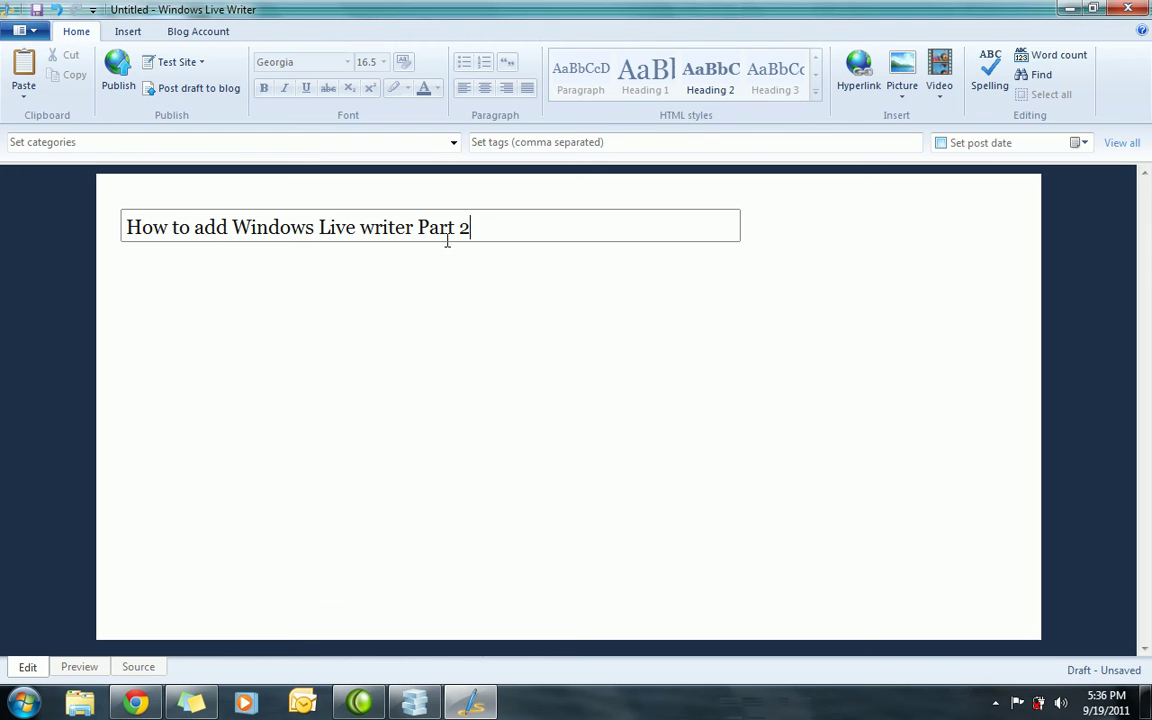
Write 'This is a testing post' as the body and post it to the blog as a draft.
click(308, 314)
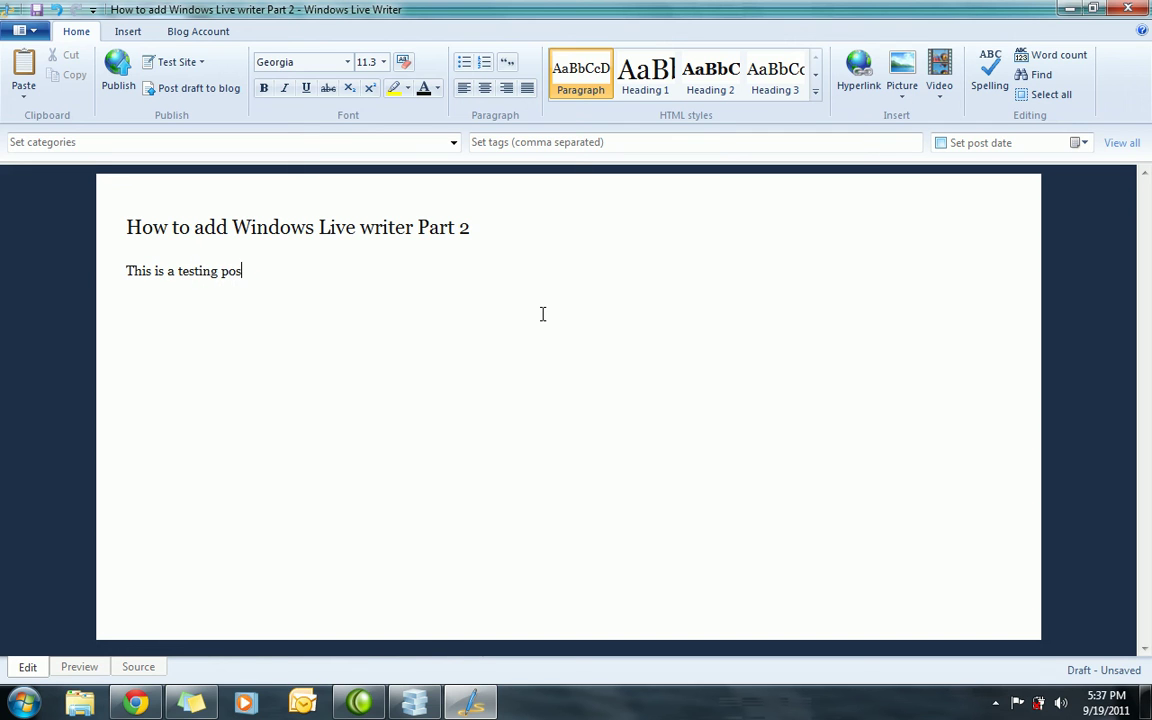
click(185, 90)
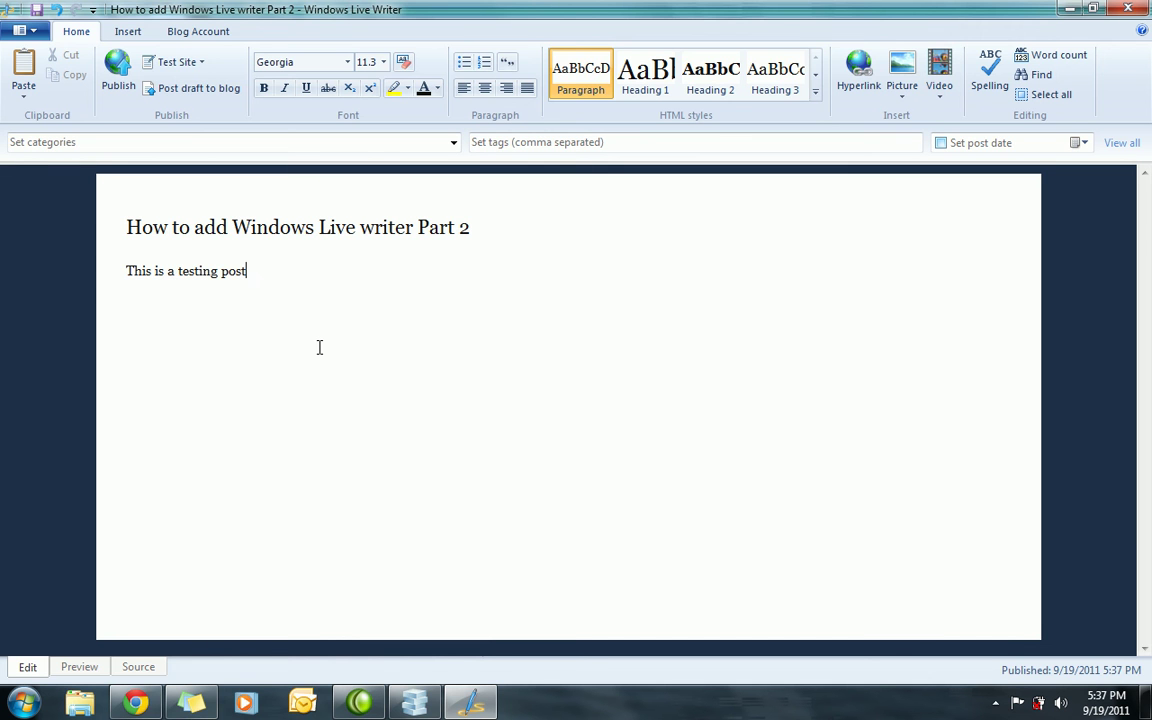
key(alt+Tab)
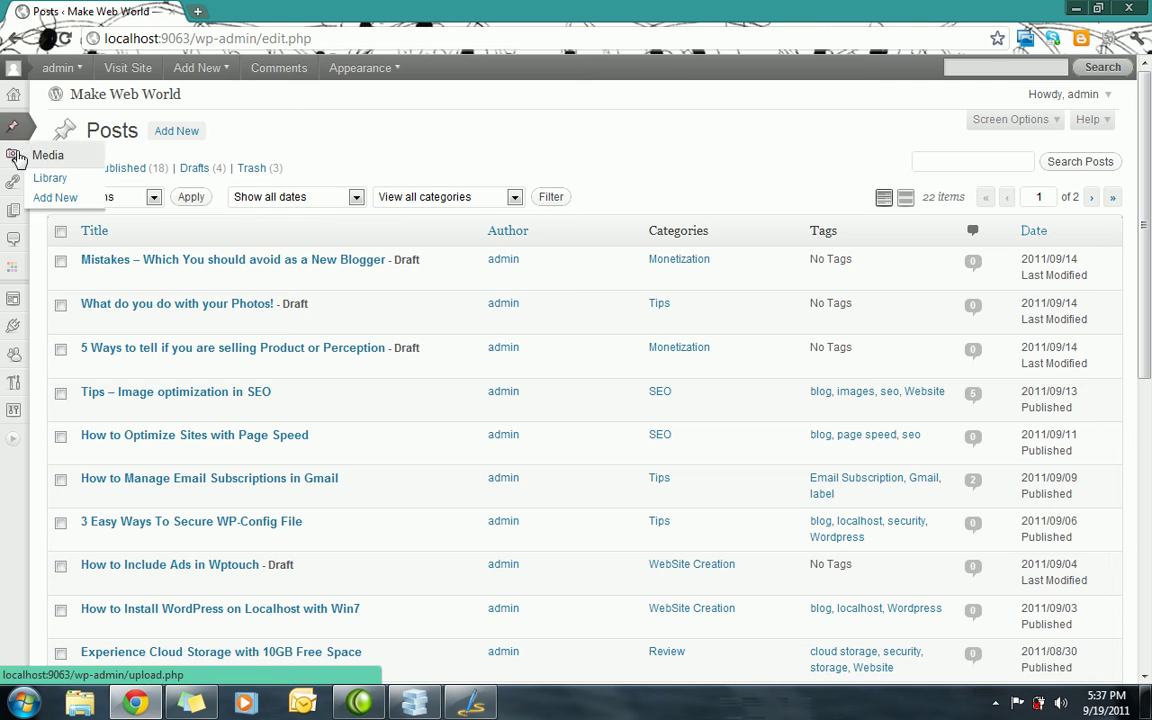
Open the new Part 2 draft from WordPress All Posts in the Visual view, then return to Live Writer.
mouse_move(13, 127)
click(53, 151)
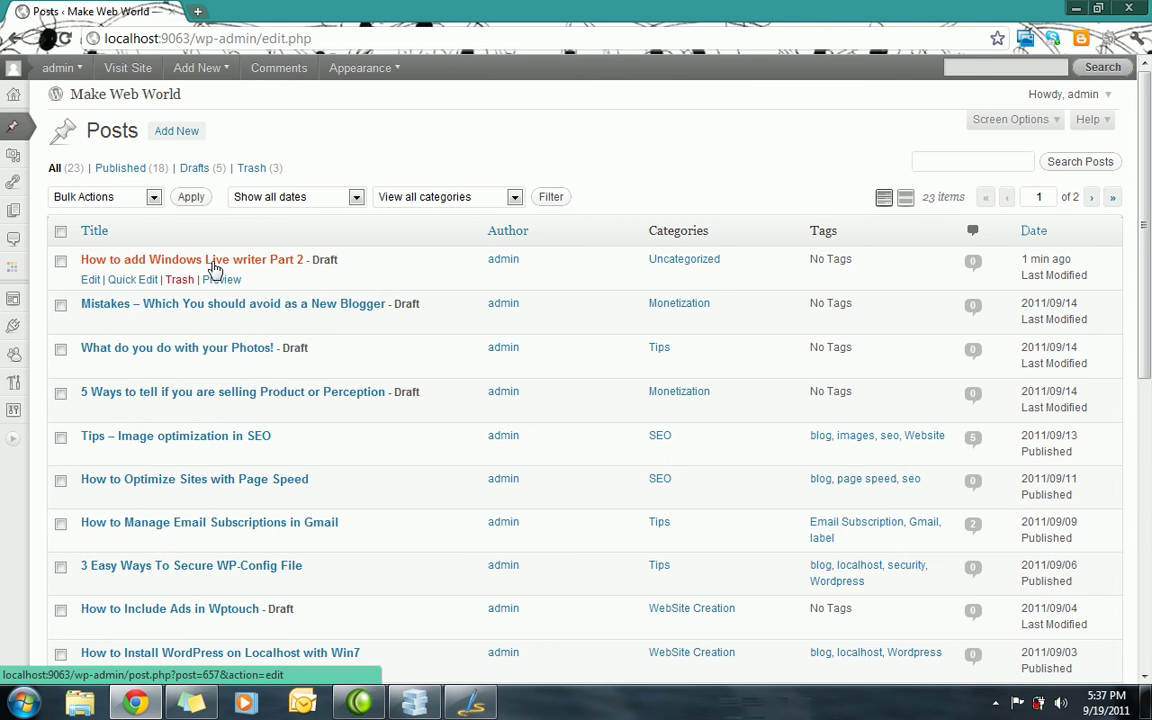
click(155, 259)
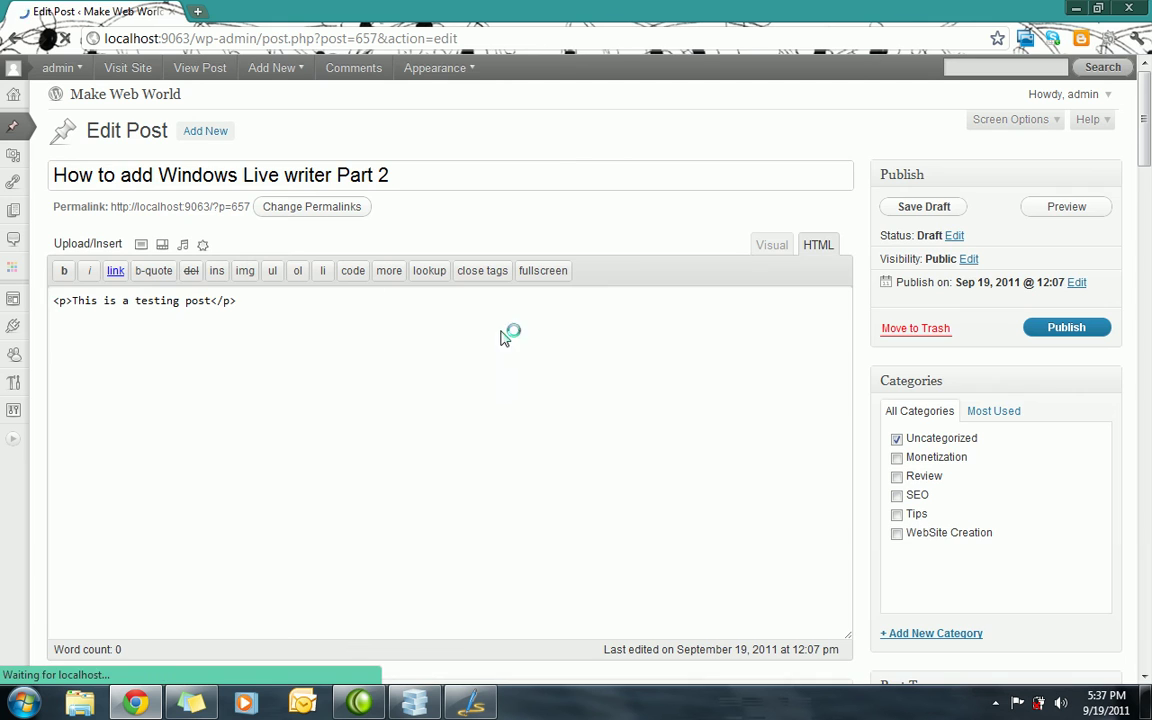
click(771, 245)
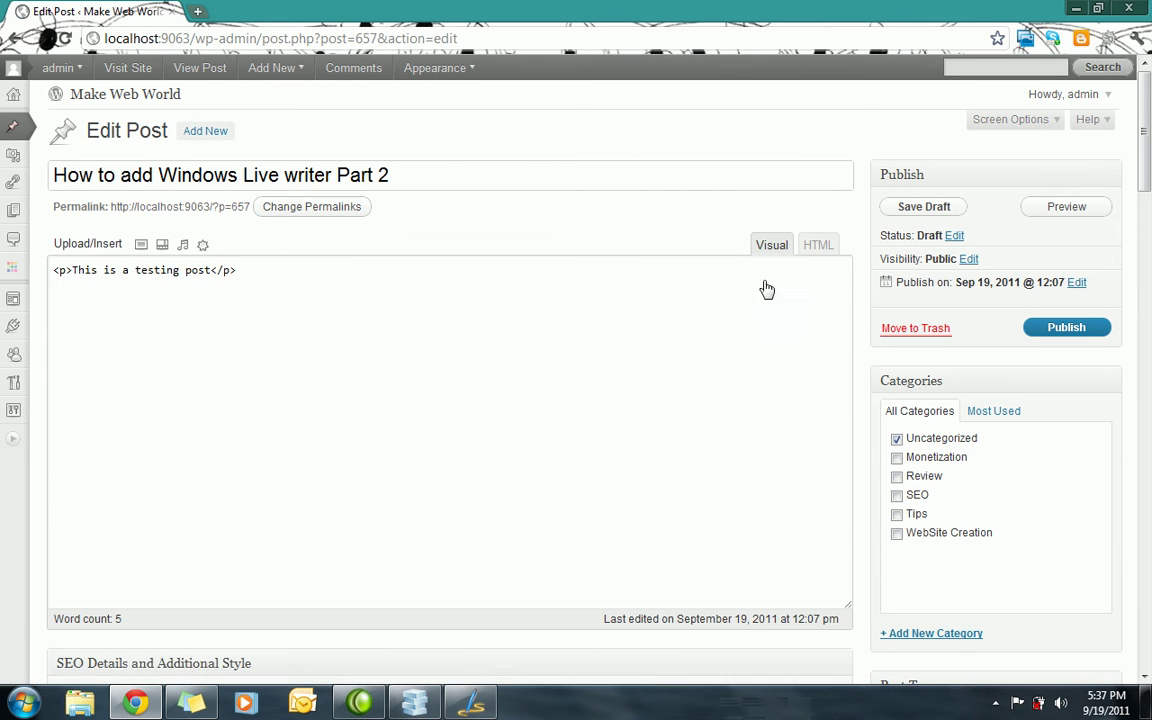
key(alt+Tab)
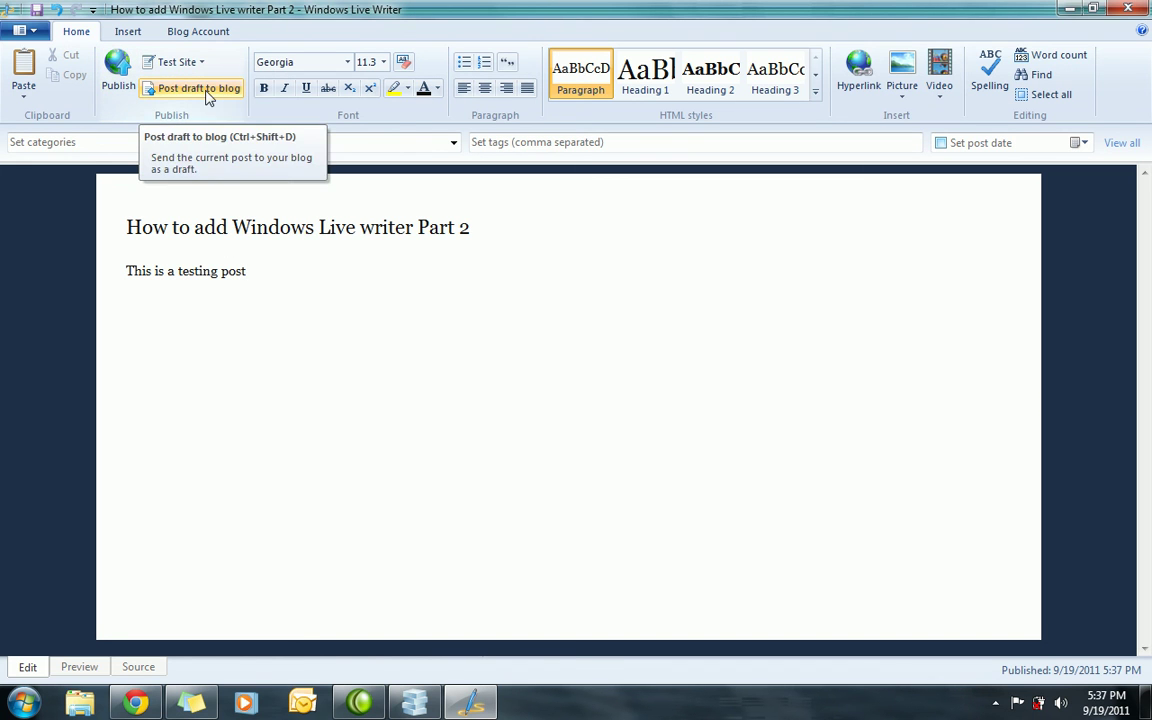
Leave categories and tags empty and set the post date to 9/19/2011 5:37 PM.
click(453, 143)
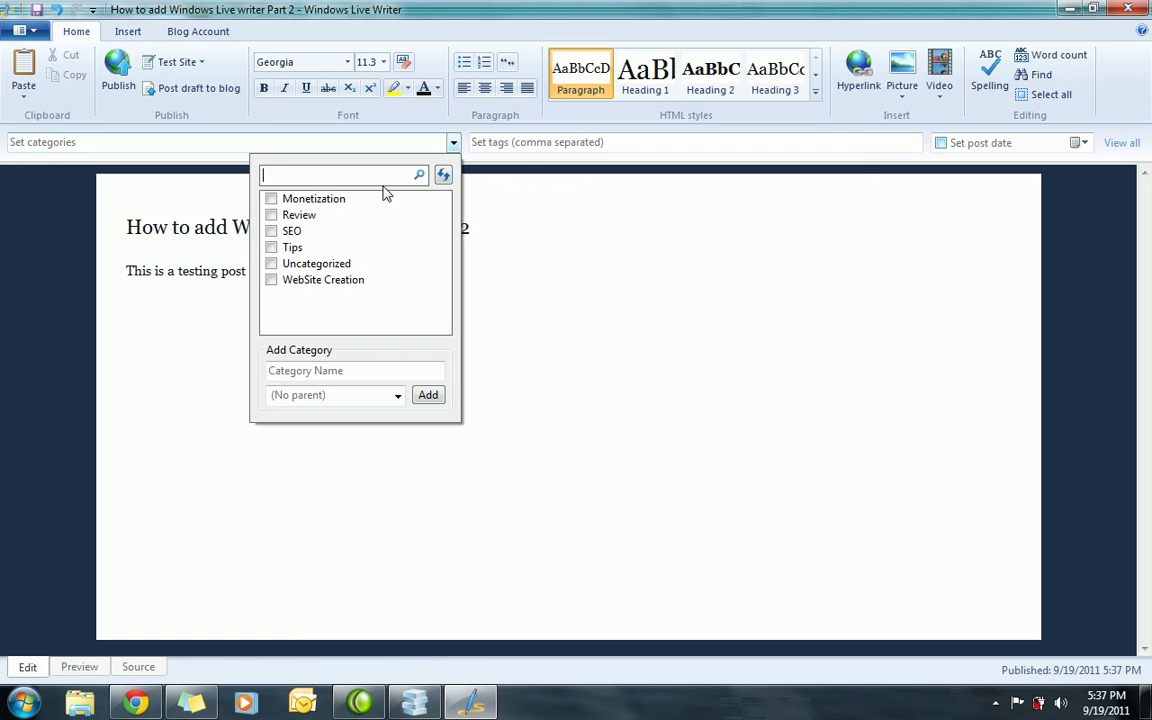
click(598, 275)
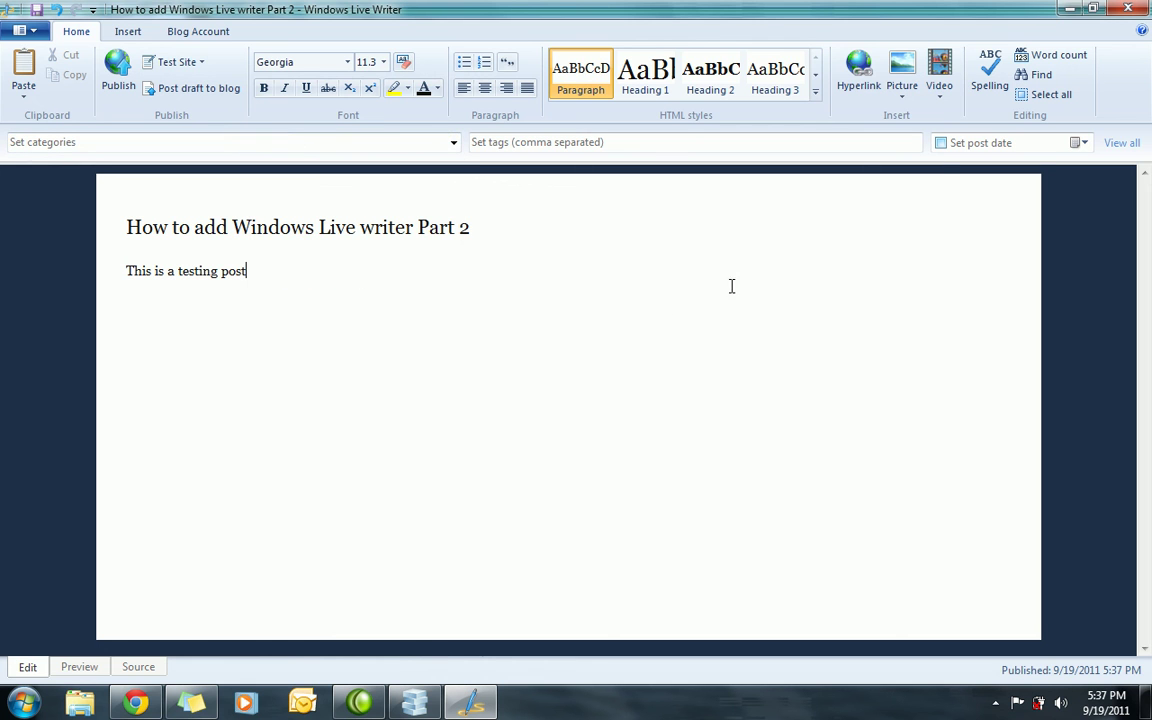
click(897, 142)
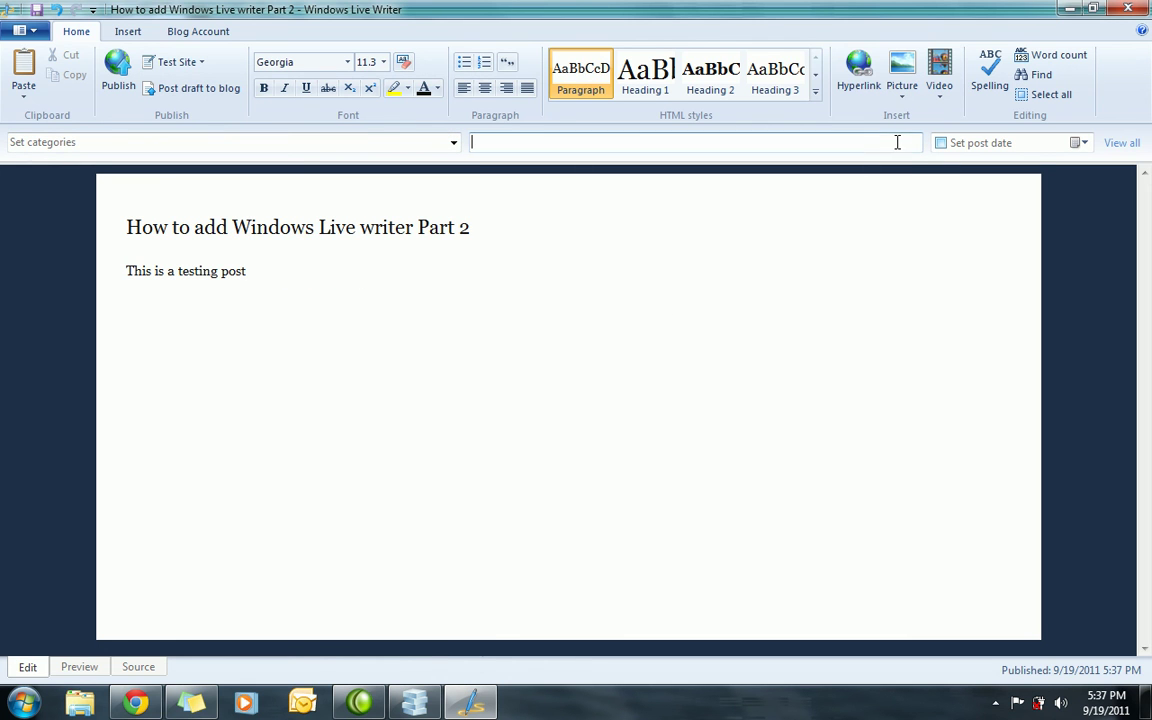
click(1079, 143)
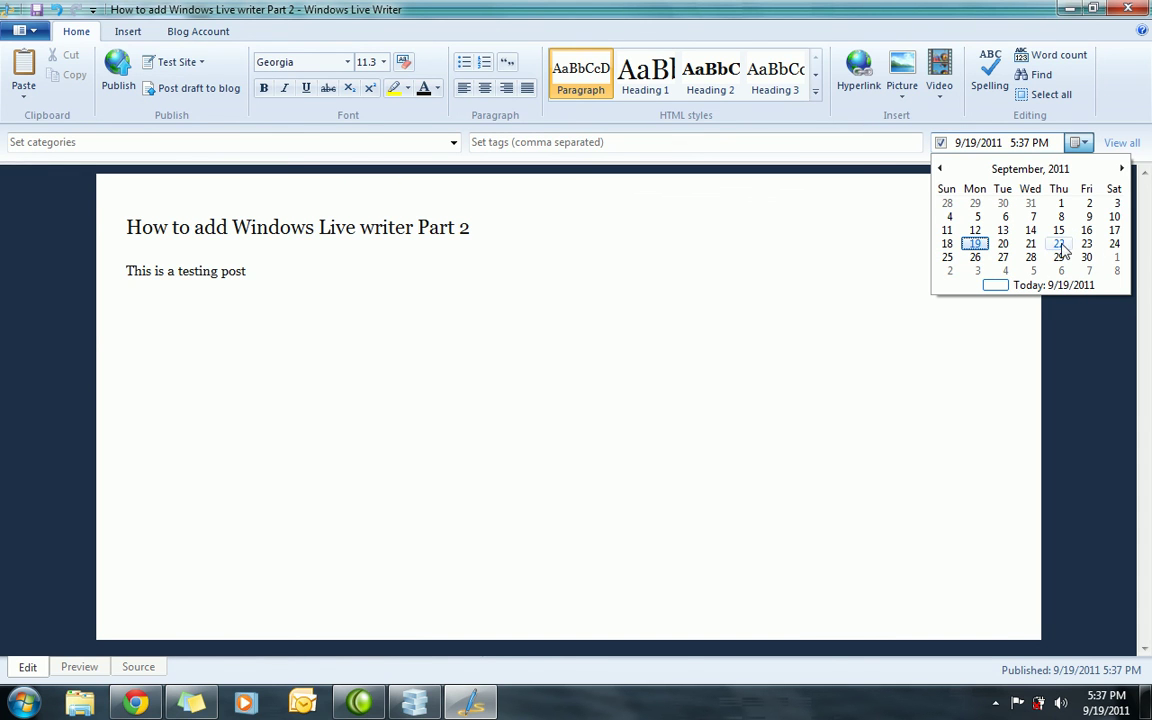
click(640, 263)
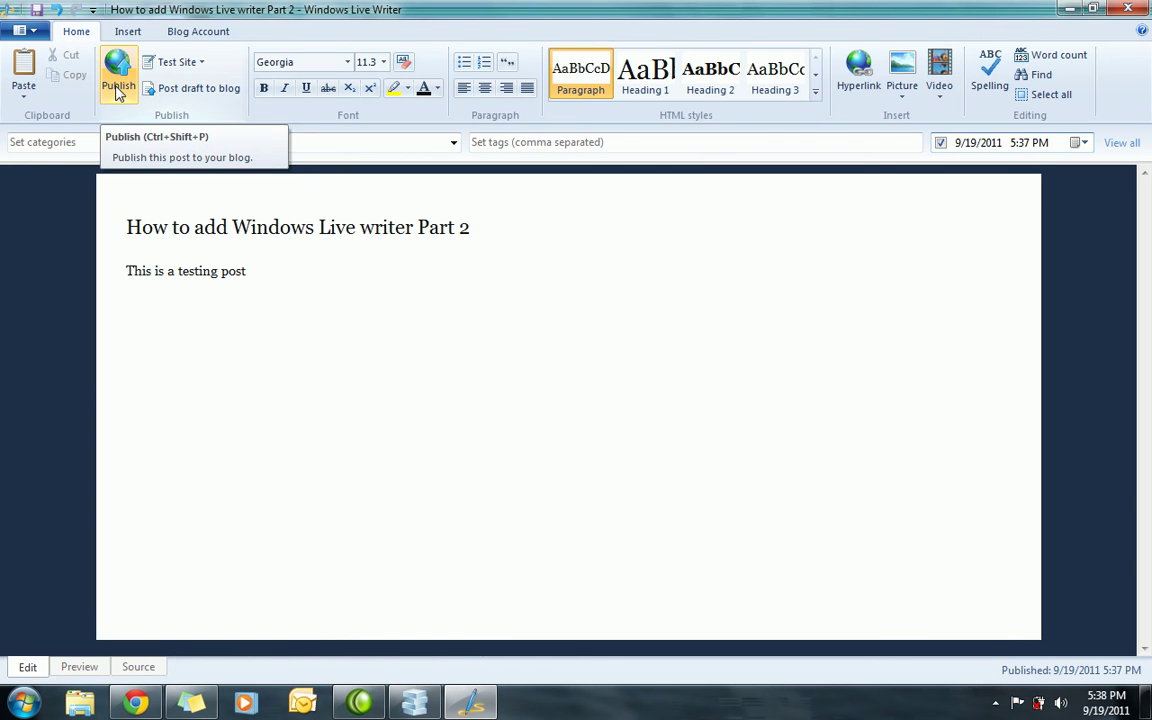
click(127, 32)
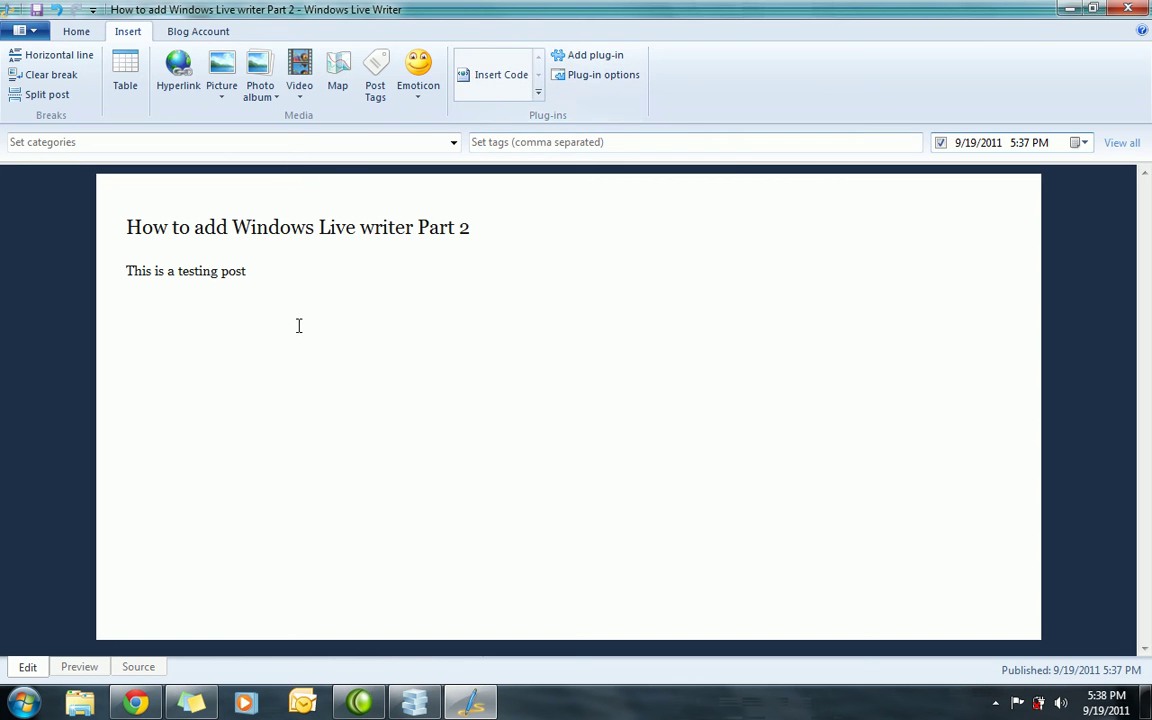
click(204, 34)
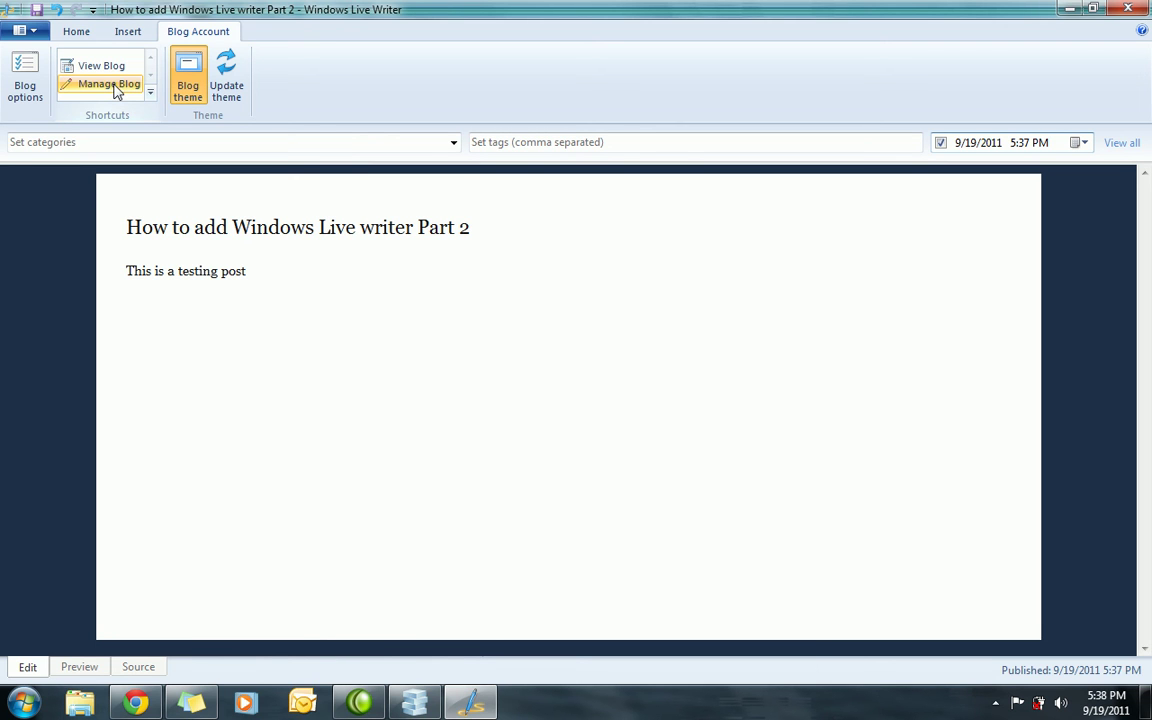
Switch the Part 2 post's blog account from Test Site to Blogs For Android.
click(76, 33)
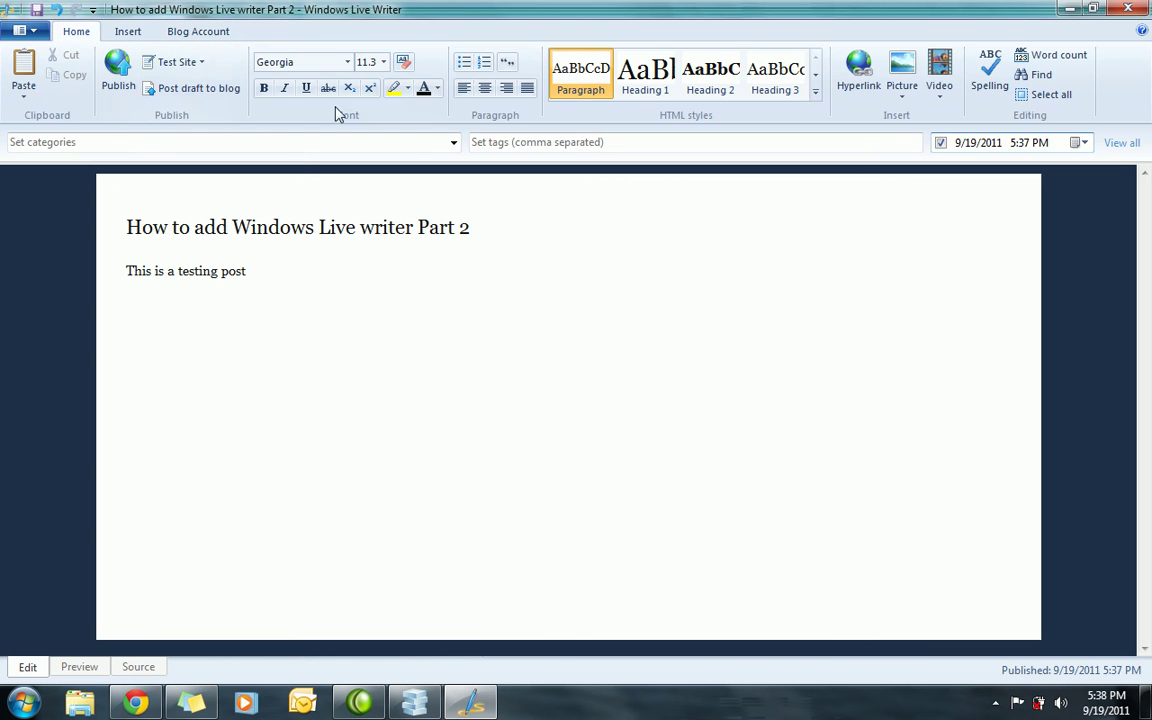
click(190, 64)
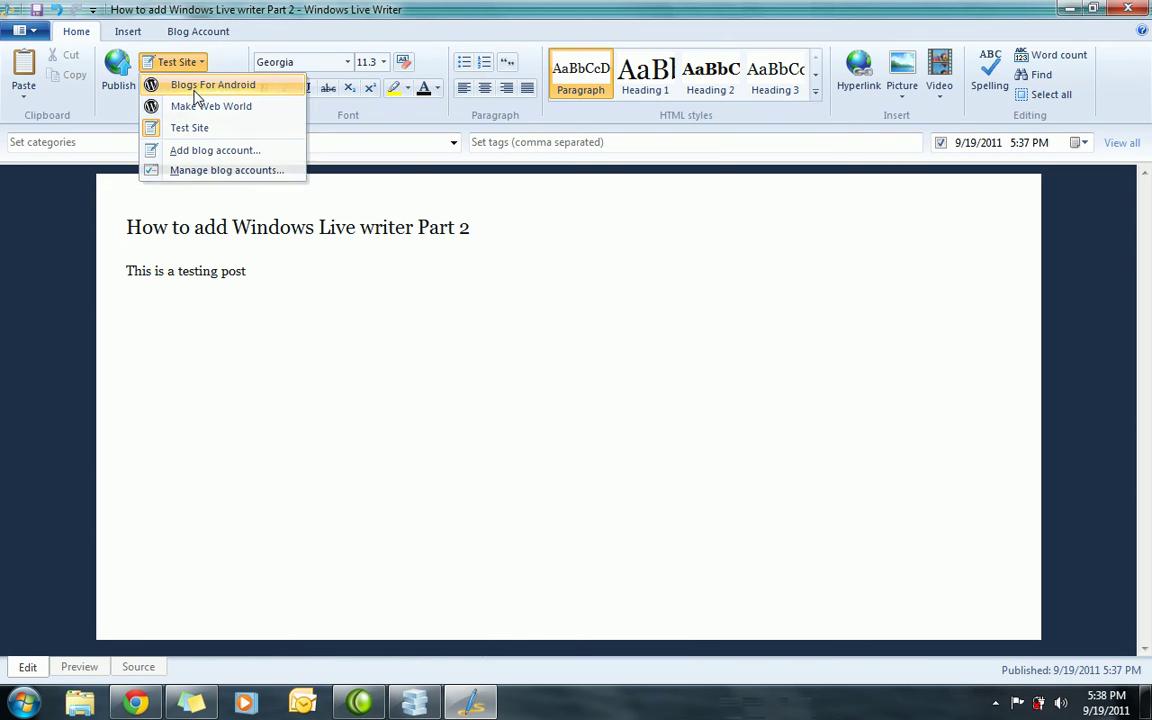
click(196, 86)
click(200, 33)
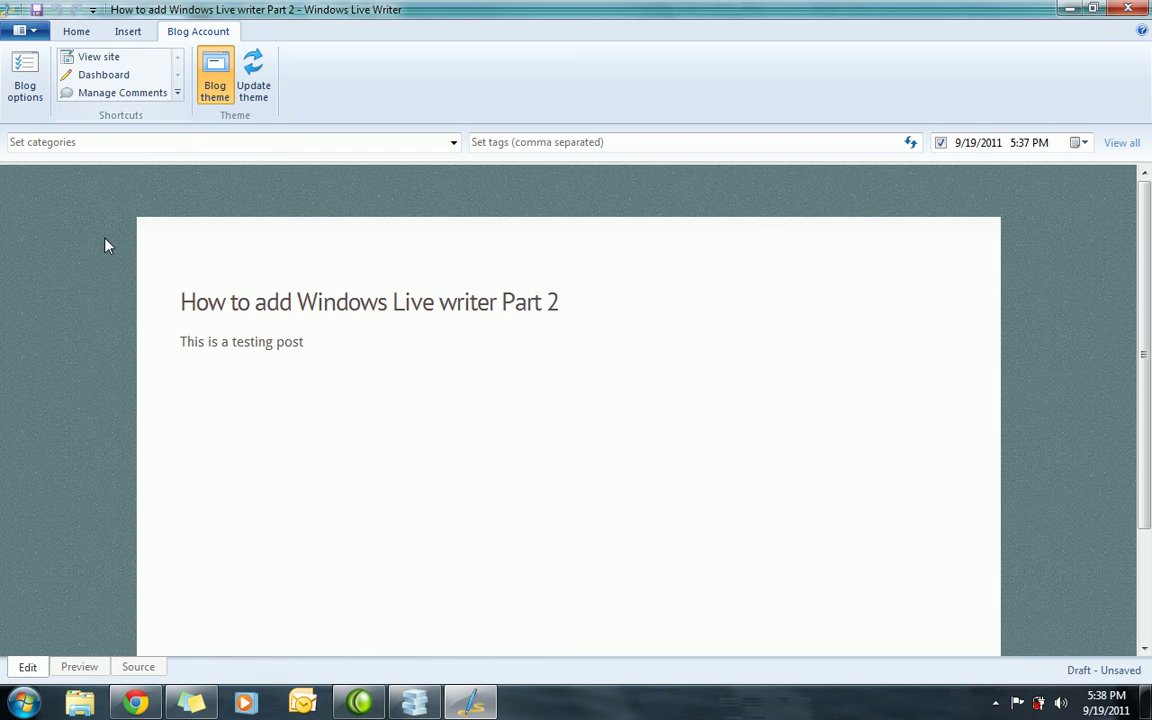
click(79, 35)
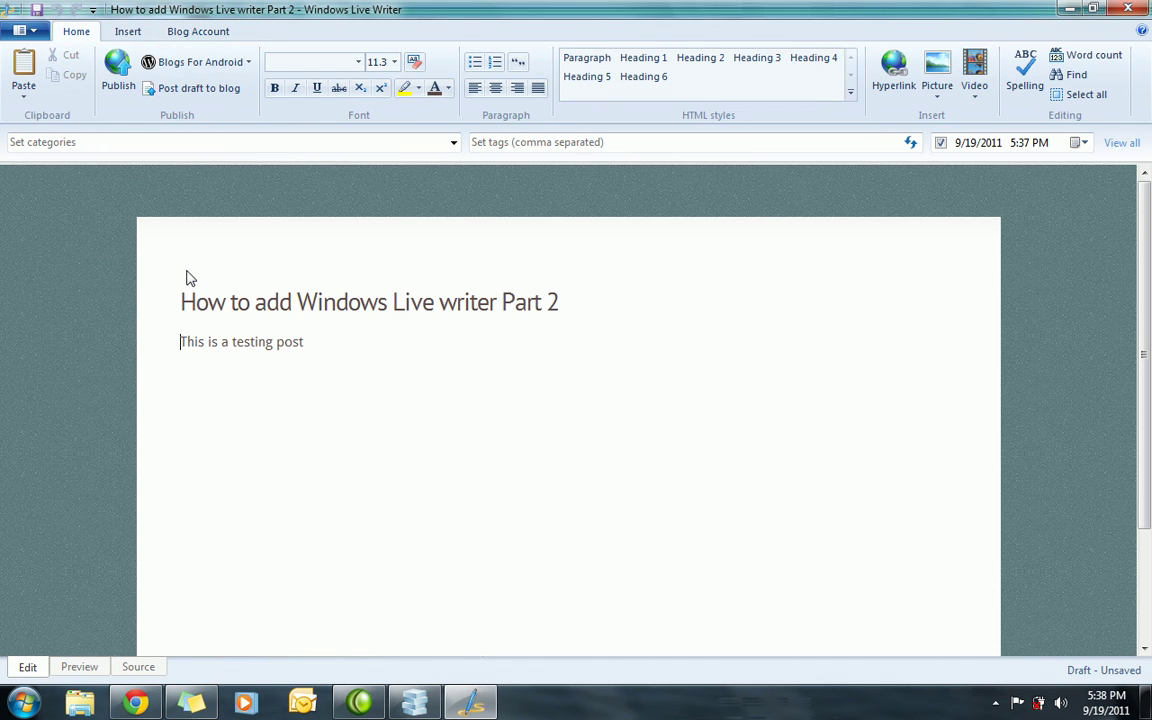